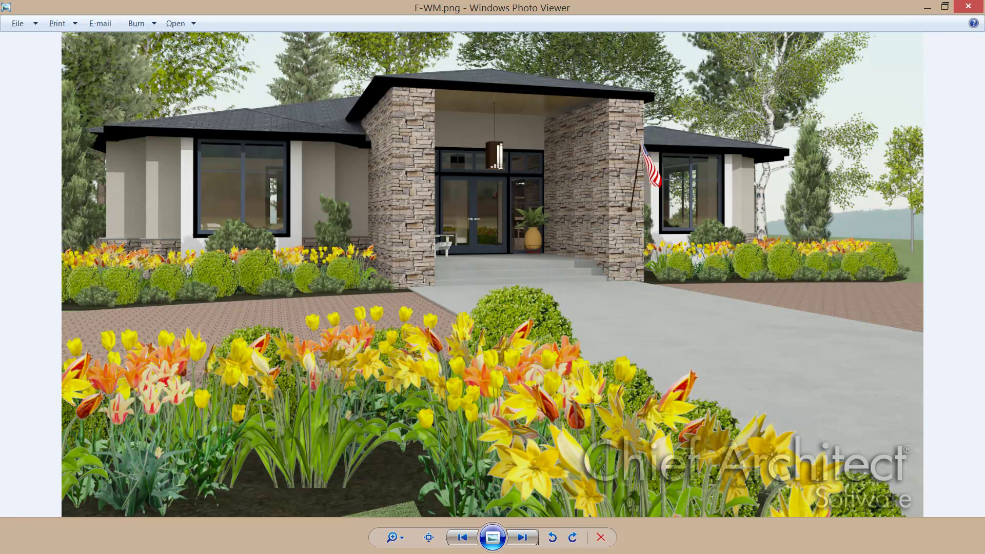
Step: Advance from F-WM.png to the two-story G-WM.png rendering, then return to the F-Albertson plan
{"action": "key", "text": "Right"}
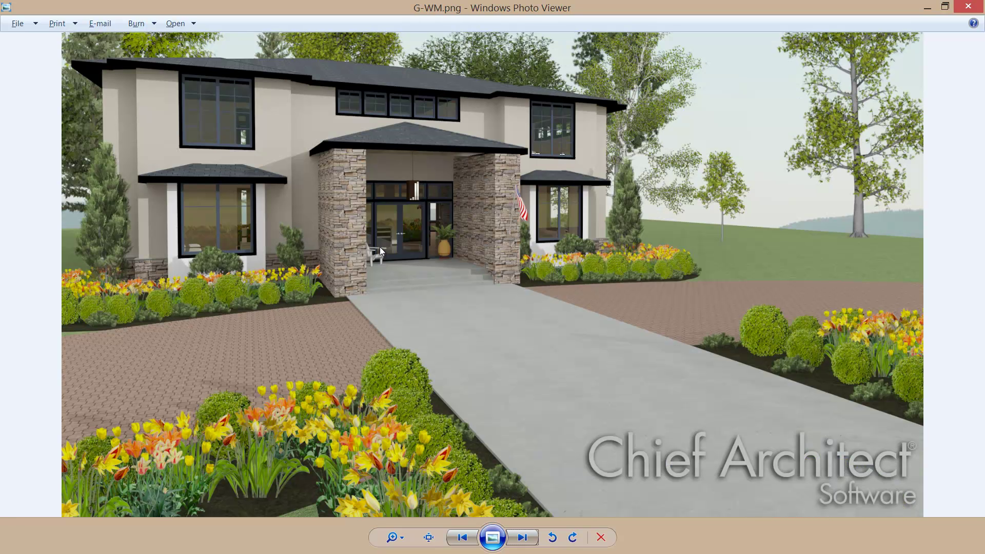
{"action": "key", "text": "alt+Tab"}
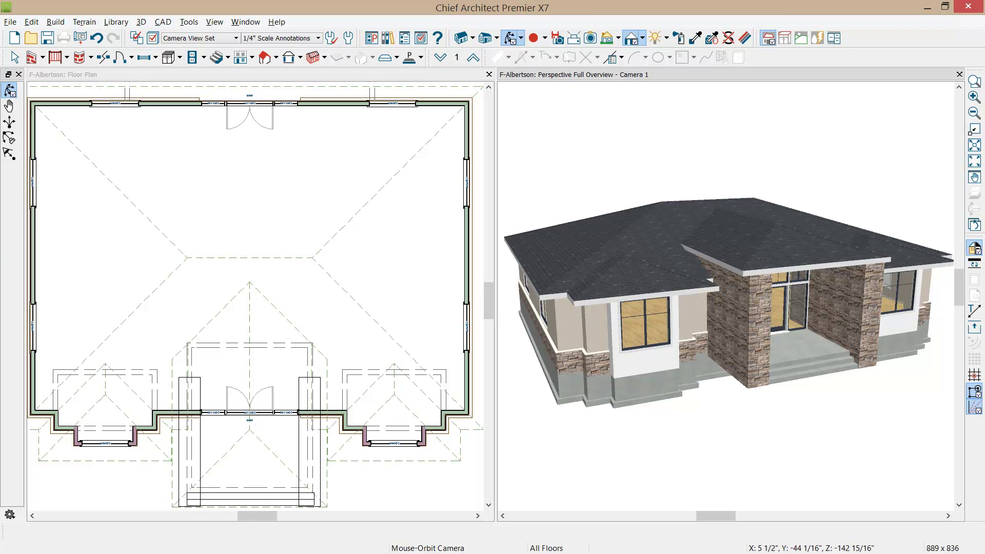
Step: Delete the room divider above the entry room so the entry and main room become one
{"action": "left_click", "coordinate": [292, 370]}
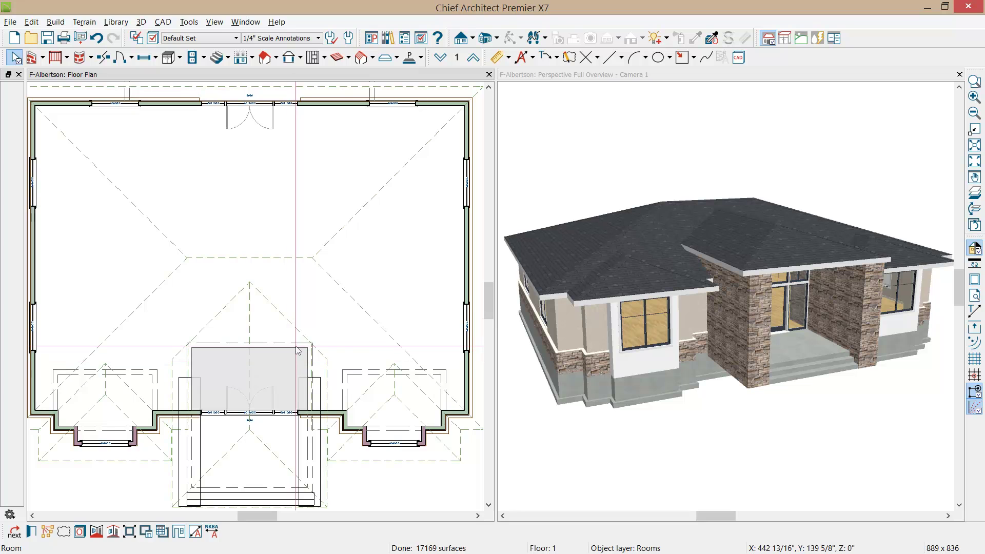
{"action": "left_click", "coordinate": [323, 360]}
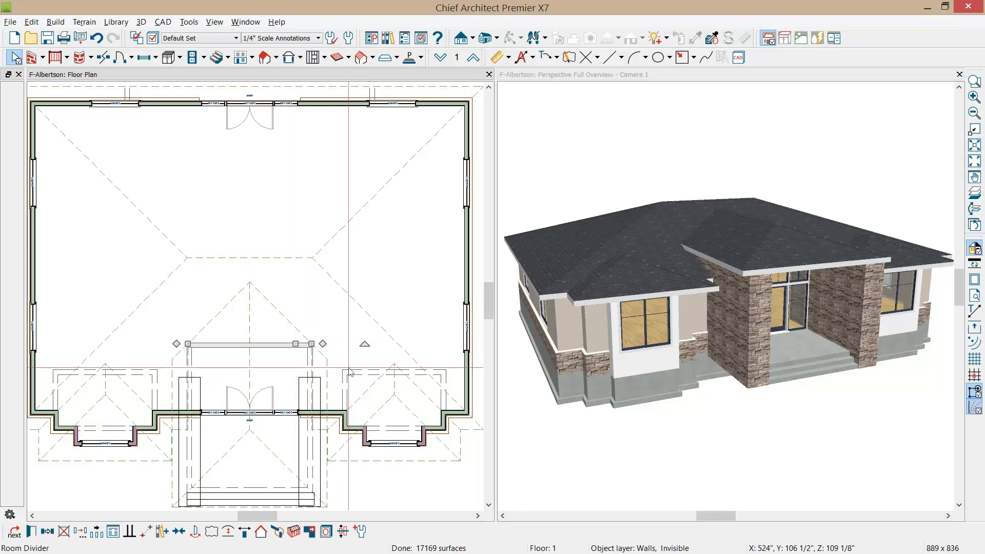
{"action": "key", "text": "Delete"}
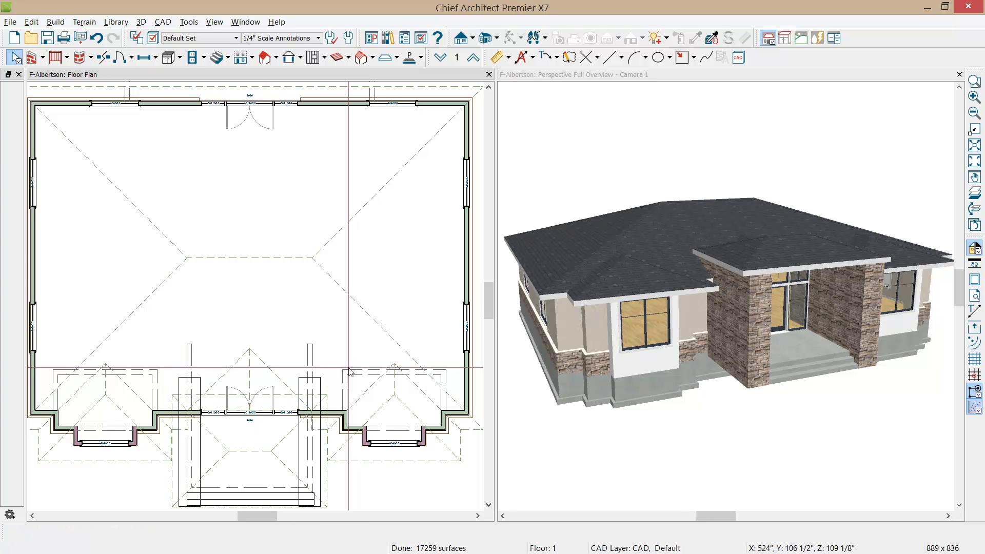
{"action": "left_click", "coordinate": [301, 282]}
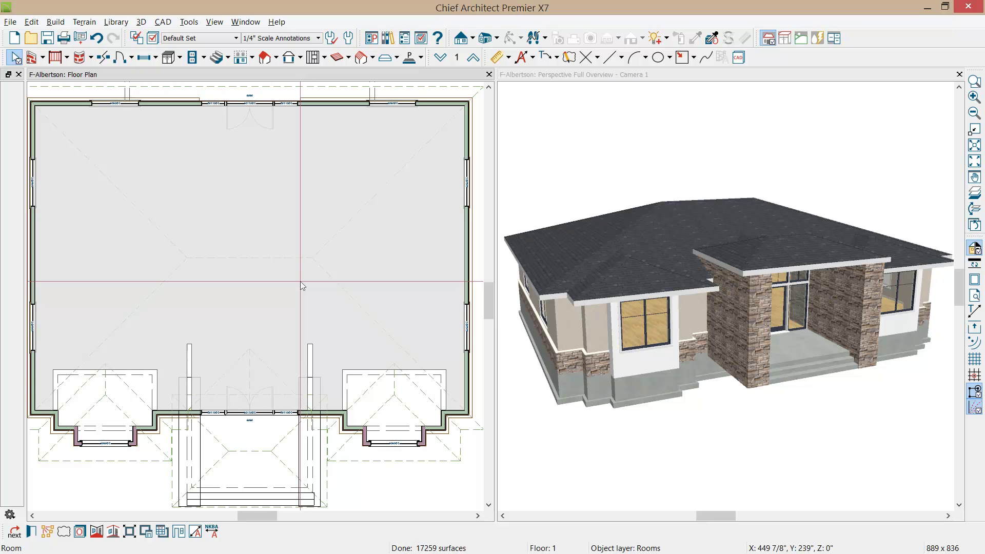
{"action": "key", "text": "Escape"}
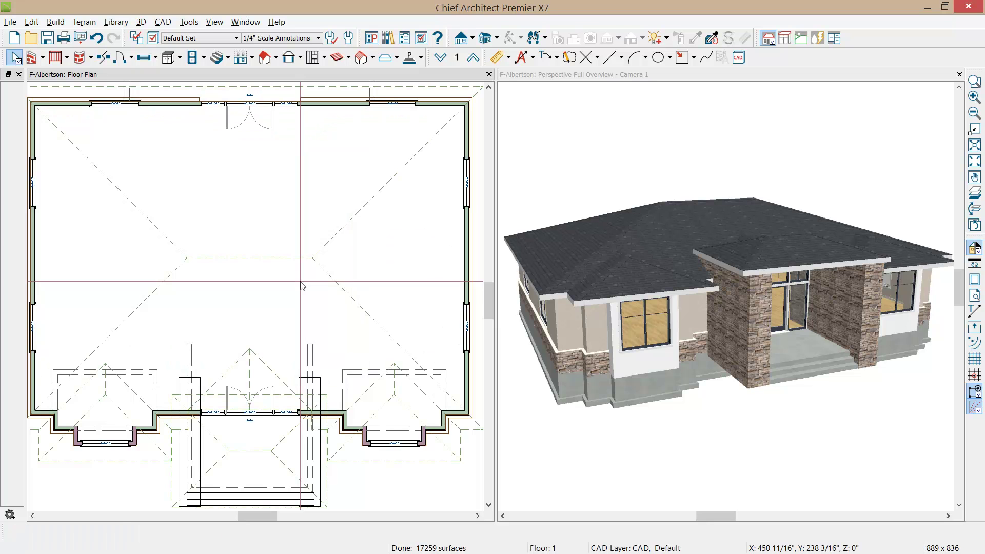
Step: Build a new second floor derived from the first floor plan with a 109 1/8" rough ceiling
{"action": "left_click", "coordinate": [55, 23]}
{"action": "mouse_move", "coordinate": [88, 110]}
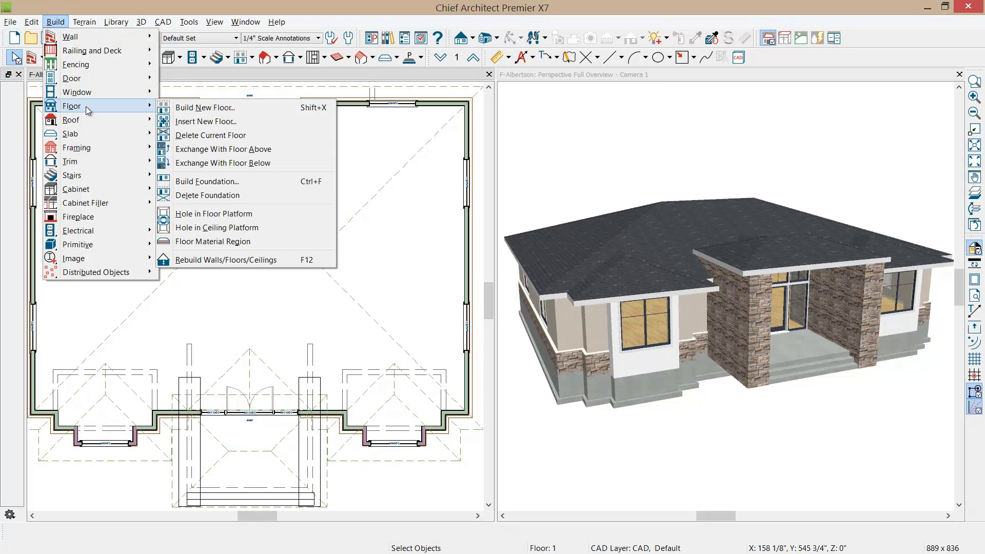
{"action": "left_click", "coordinate": [212, 108]}
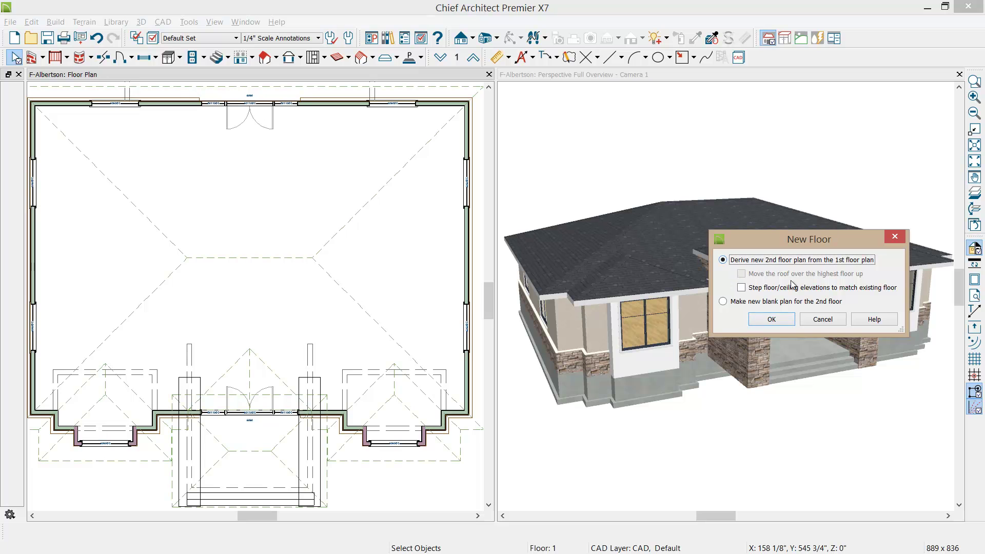
{"action": "left_click", "coordinate": [764, 319]}
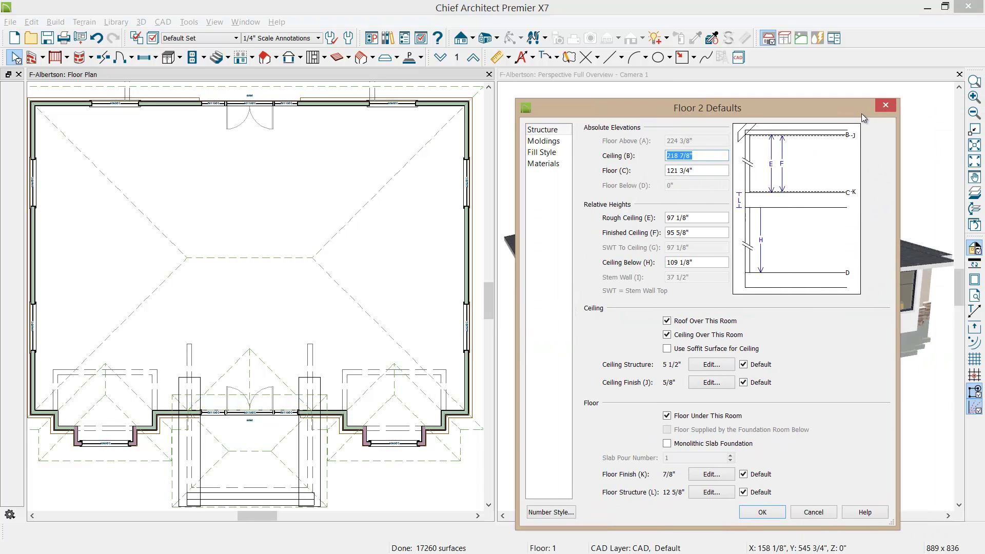
{"action": "left_click", "coordinate": [692, 221]}
{"action": "left_click_drag", "start_coordinate": [678, 219], "coordinate": [659, 219]}
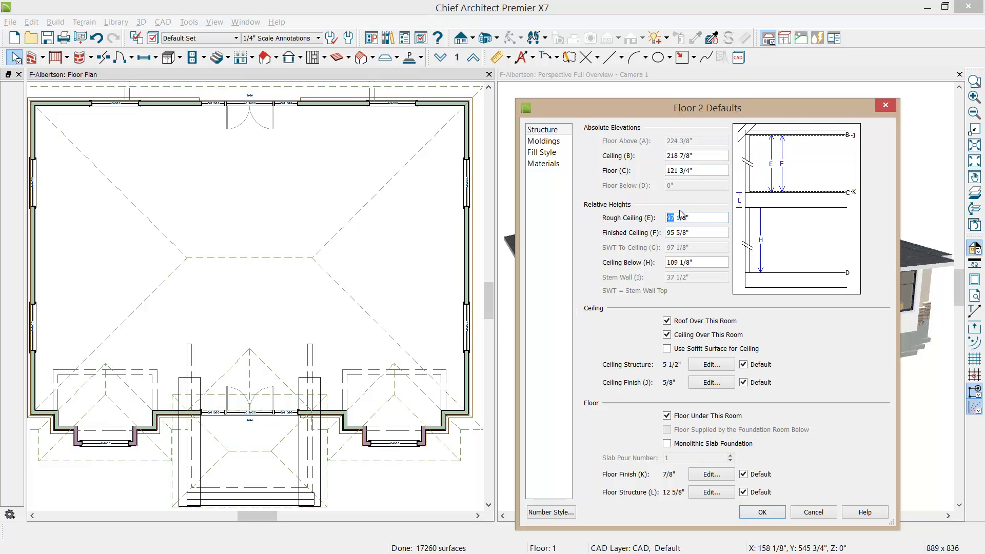
{"action": "type", "text": "109"}
{"action": "left_click", "coordinate": [760, 515]}
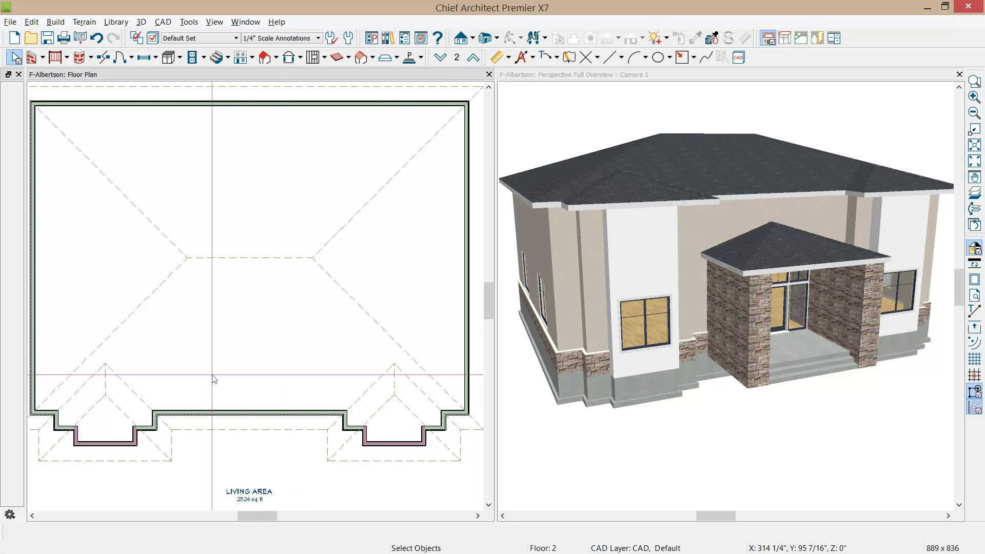
Step: Extend the short Floor 2 wall across the left bay opening and delete the three left bay walls
{"action": "scroll", "coordinate": [216, 349], "scroll_direction": "down", "scroll_amount": 2}
{"action": "scroll", "coordinate": [102, 367], "scroll_direction": "up", "scroll_amount": 3}
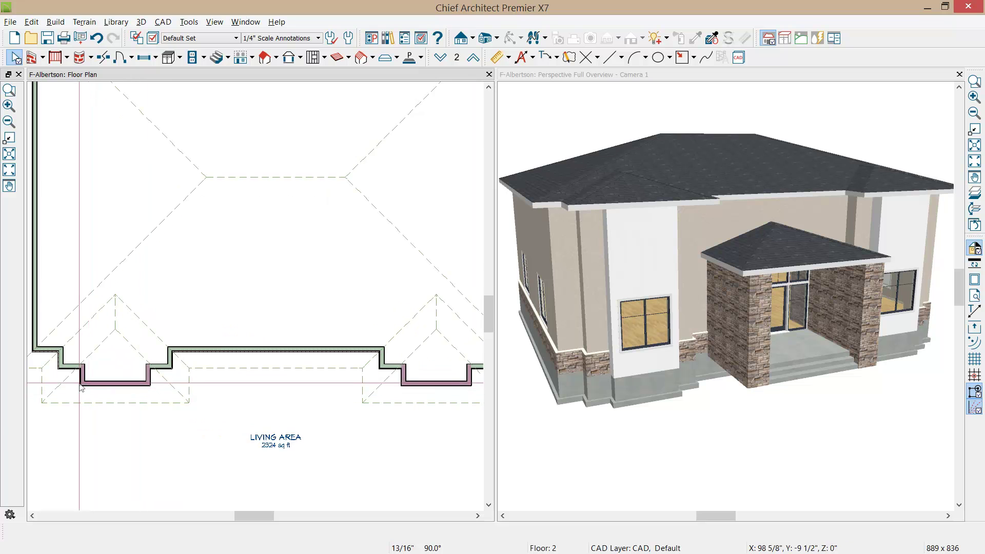
{"action": "left_click", "coordinate": [69, 361]}
{"action": "left_click_drag", "start_coordinate": [70, 361], "coordinate": [208, 358]}
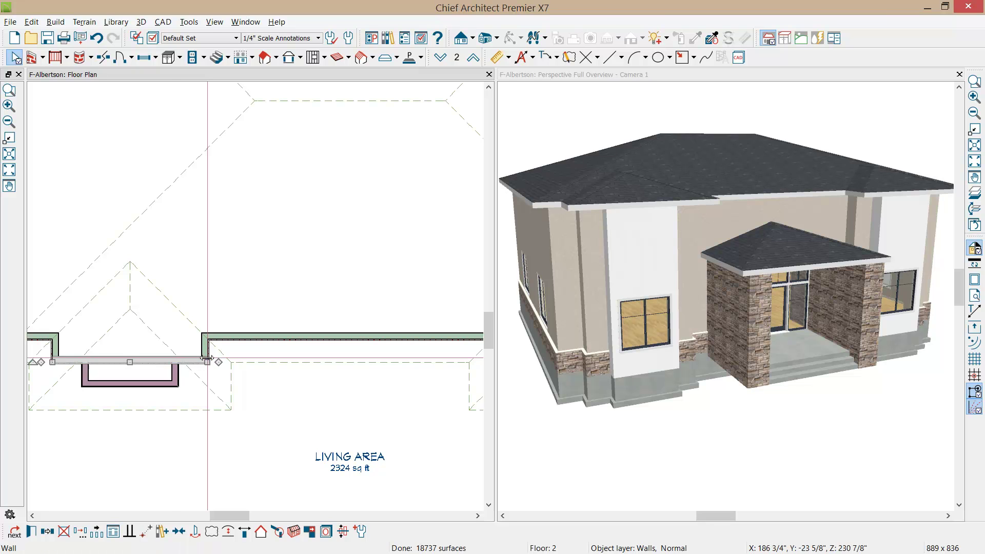
{"action": "left_click", "coordinate": [170, 385]}
{"action": "left_click", "coordinate": [173, 382], "text": "shift"}
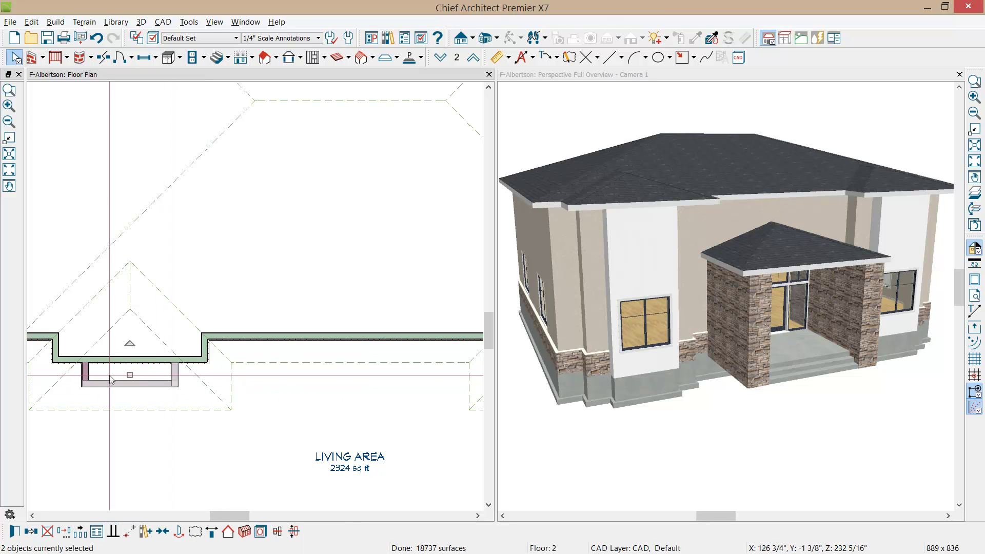
{"action": "left_click", "coordinate": [89, 377], "text": "shift"}
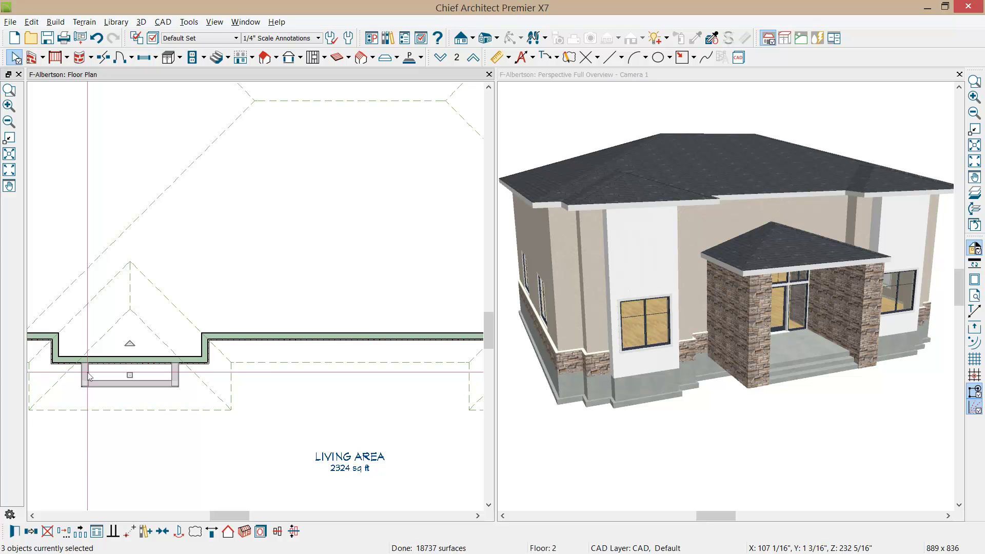
{"action": "key", "text": "Delete"}
Step: Extend the wall across the right bay opening and delete the three right bay walls
{"action": "middle_click_drag", "start_coordinate": [381, 334], "coordinate": [286, 336]}
{"action": "left_click", "coordinate": [264, 362]}
{"action": "left_click_drag", "start_coordinate": [272, 362], "coordinate": [393, 363]}
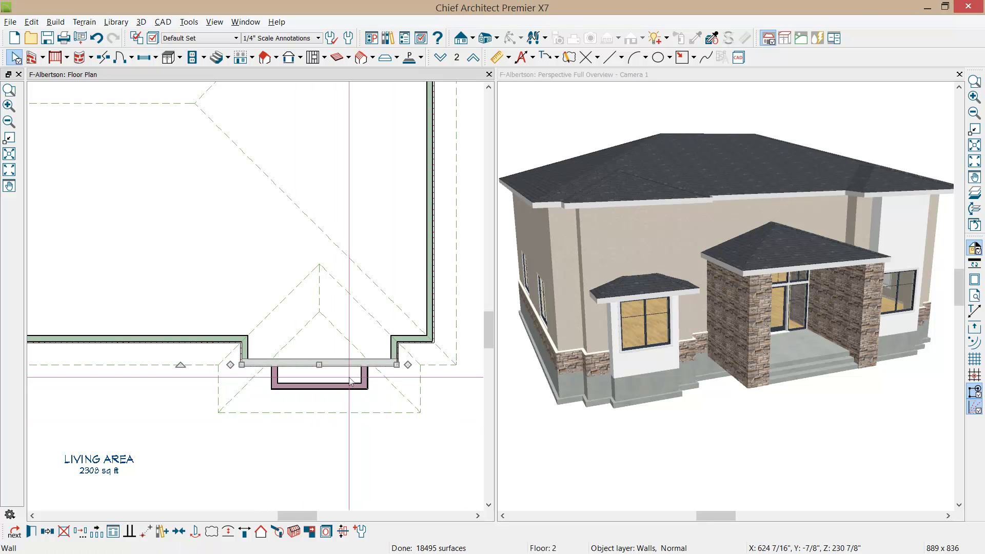
{"action": "left_click", "coordinate": [365, 388]}
{"action": "left_click_drag", "start_coordinate": [359, 398], "coordinate": [251, 359]}
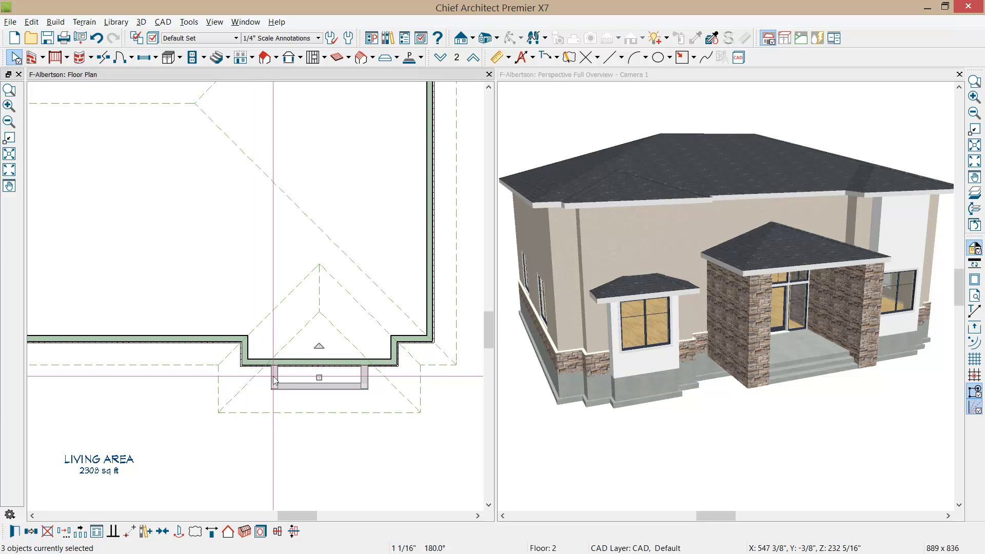
{"action": "key", "text": "Delete"}
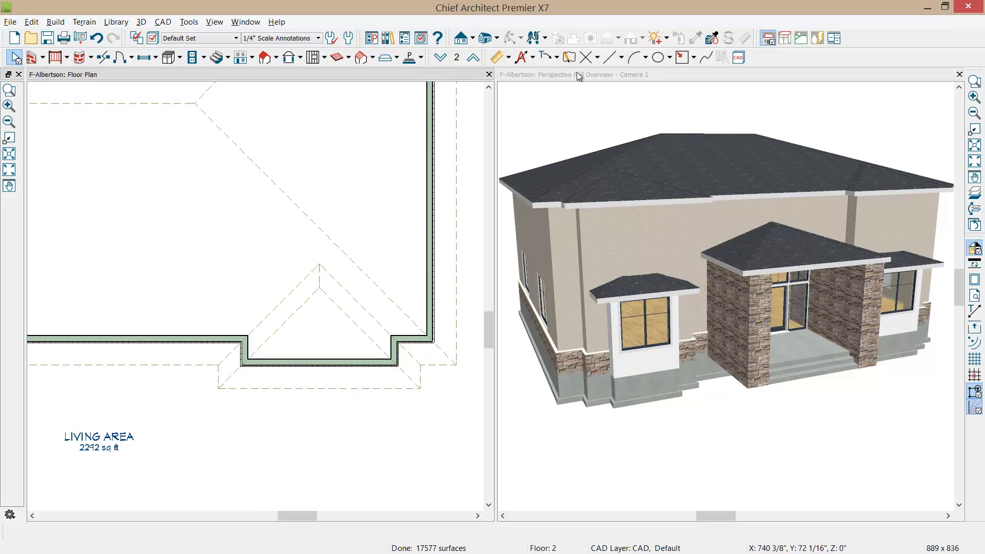
Step: Place windows on the upper-left, upper-right, and above-porch sections of the second-floor front wall
{"action": "left_click", "coordinate": [145, 57]}
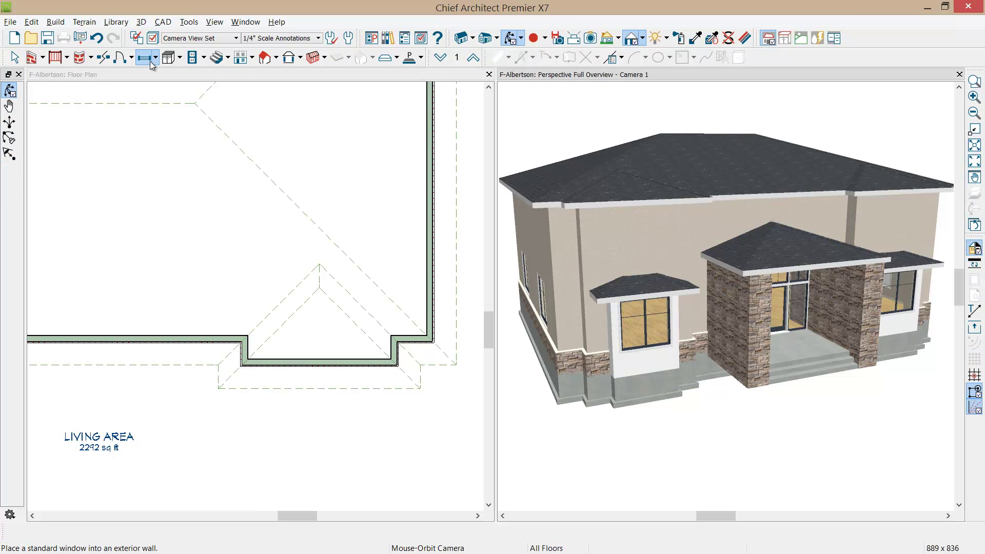
{"action": "left_click", "coordinate": [638, 227]}
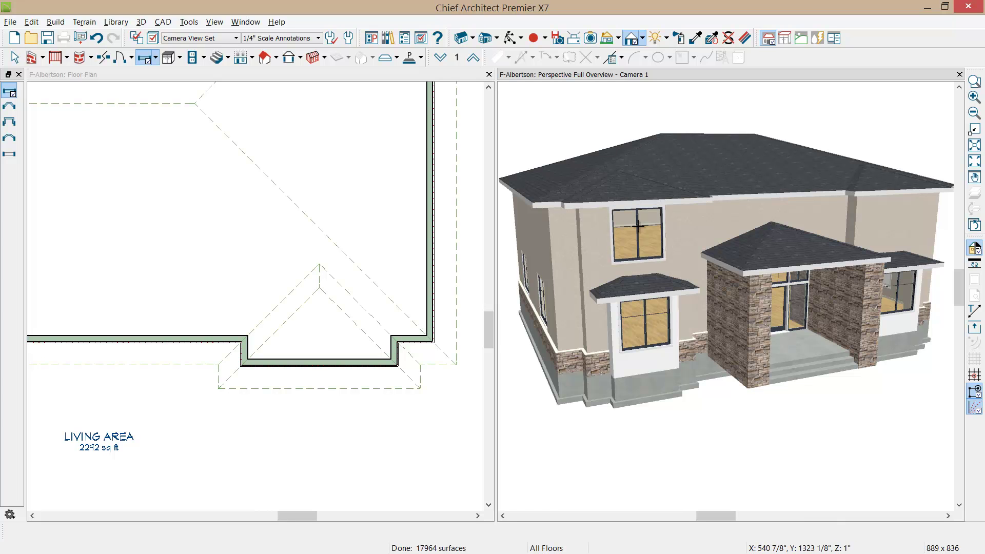
{"action": "left_click", "coordinate": [894, 222]}
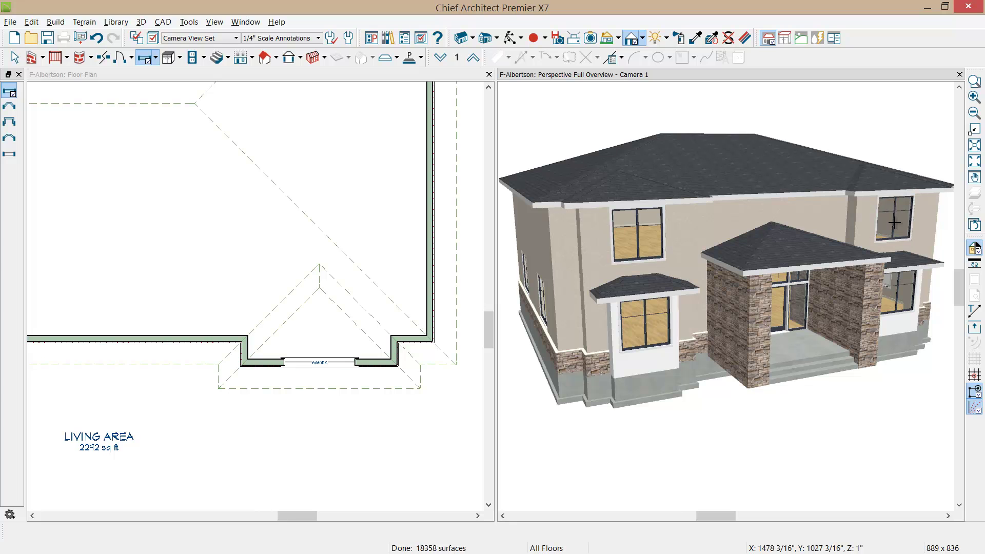
{"action": "left_click", "coordinate": [730, 224]}
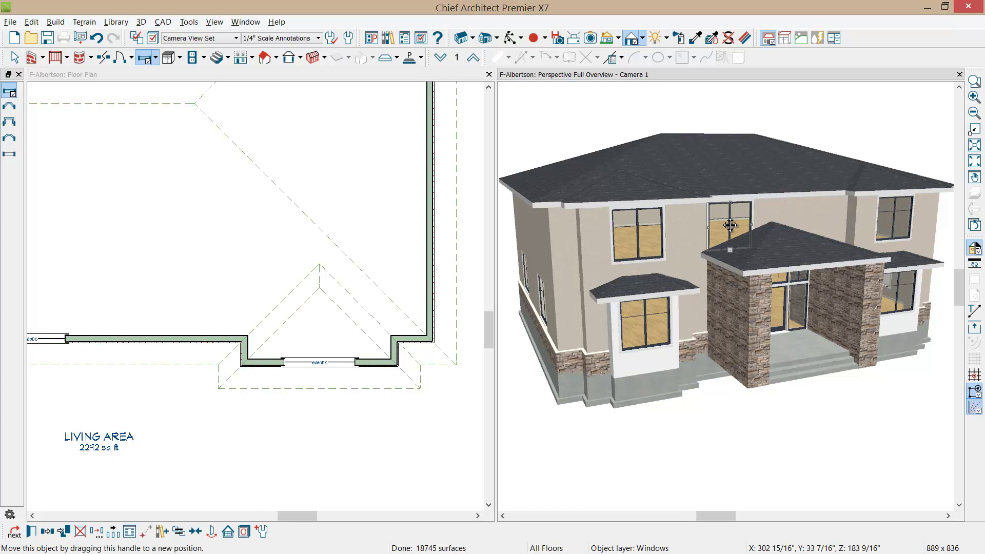
Step: Make the window above the entry porch a 30" x 30" Fixed Glass unit
{"action": "double_click", "coordinate": [731, 224]}
{"action": "key", "text": "Tab"}
{"action": "type", "text": "30"}
{"action": "key", "text": "Tab"}
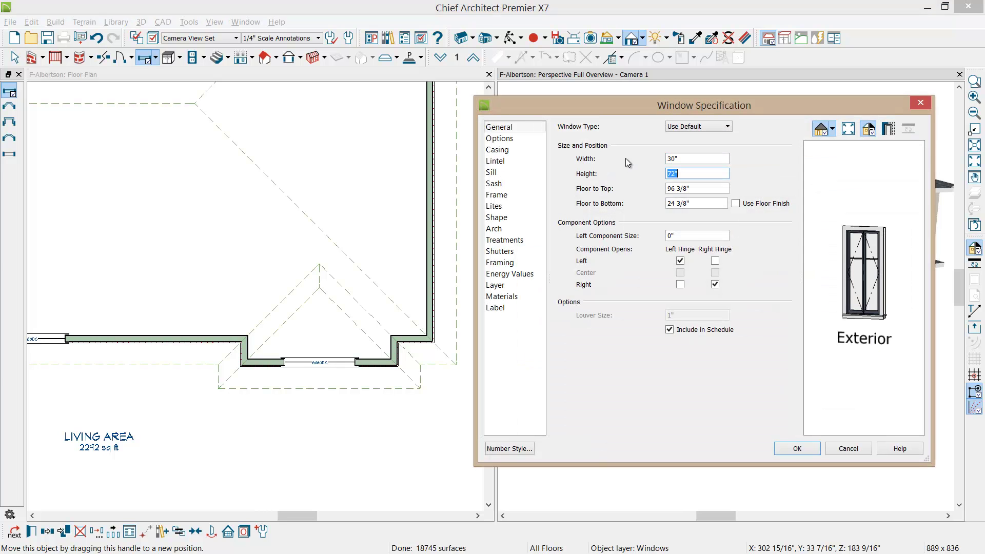
{"action": "type", "text": "30"}
{"action": "key", "text": "Tab"}
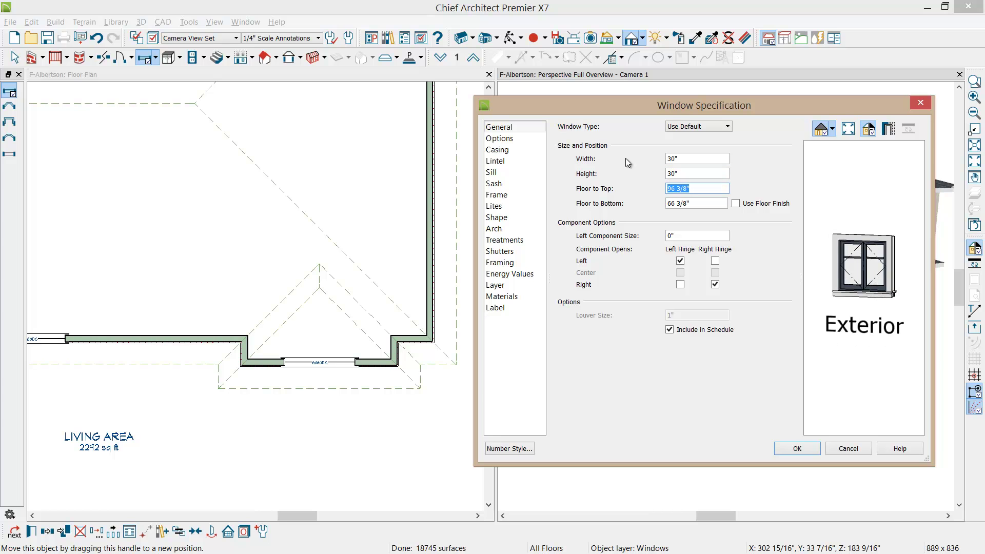
{"action": "left_click", "coordinate": [717, 130]}
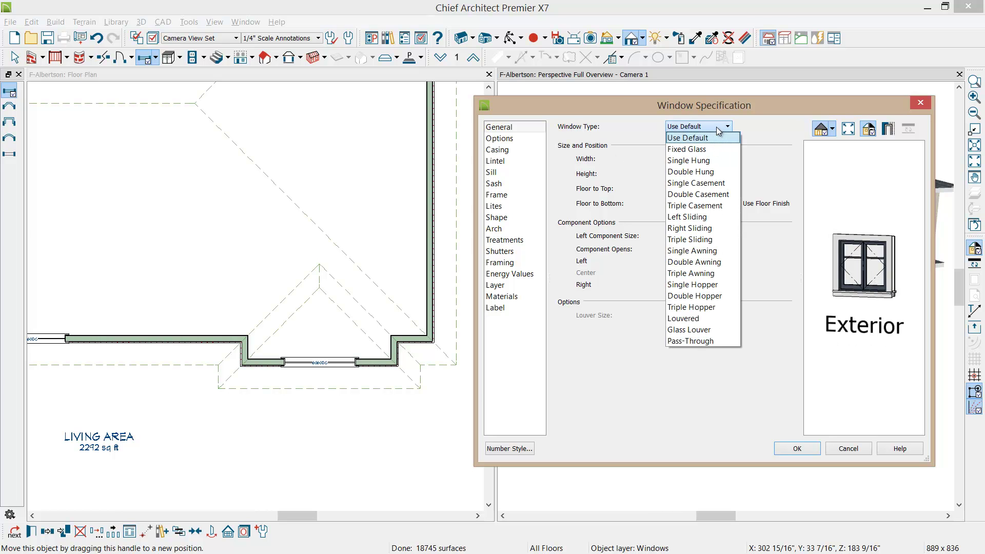
{"action": "left_click", "coordinate": [695, 150]}
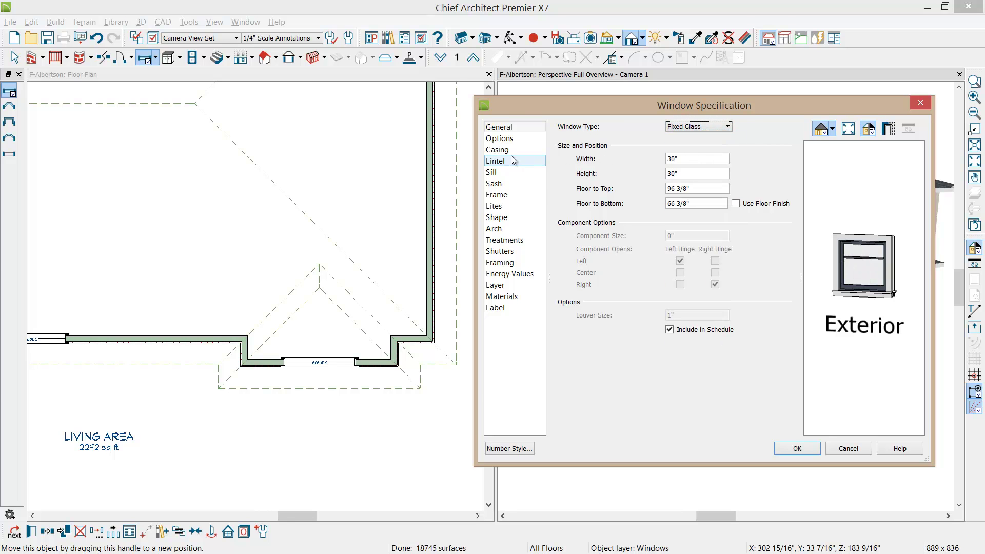
Step: Give the window 2 x 2 lites and change the lite style from Craftsman to Normal
{"action": "left_click", "coordinate": [498, 205]}
{"action": "left_click_drag", "start_coordinate": [641, 169], "coordinate": [626, 157]}
{"action": "type", "text": "2"}
{"action": "key", "text": "Tab"}
{"action": "left_click", "coordinate": [662, 138]}
{"action": "left_click", "coordinate": [647, 147]}
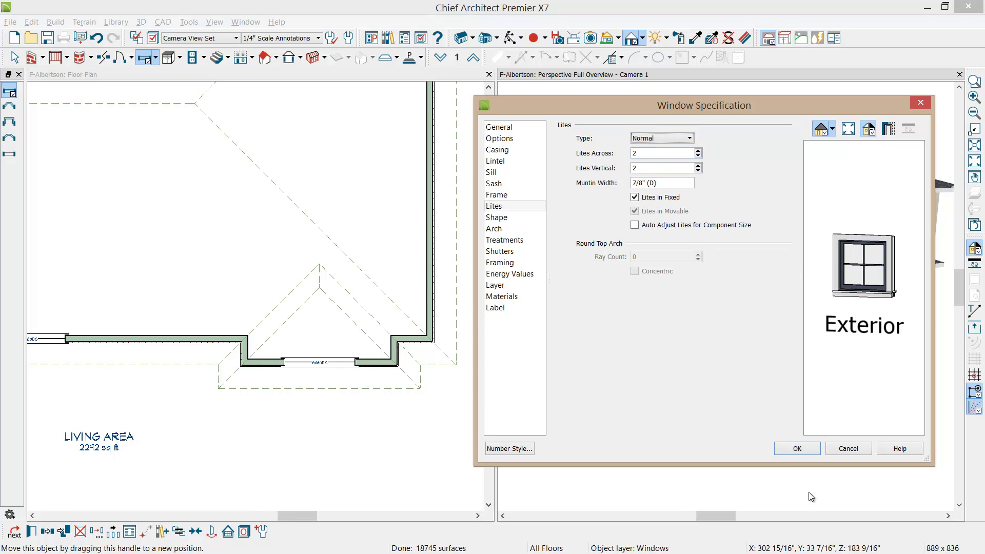
{"action": "left_click", "coordinate": [800, 448]}
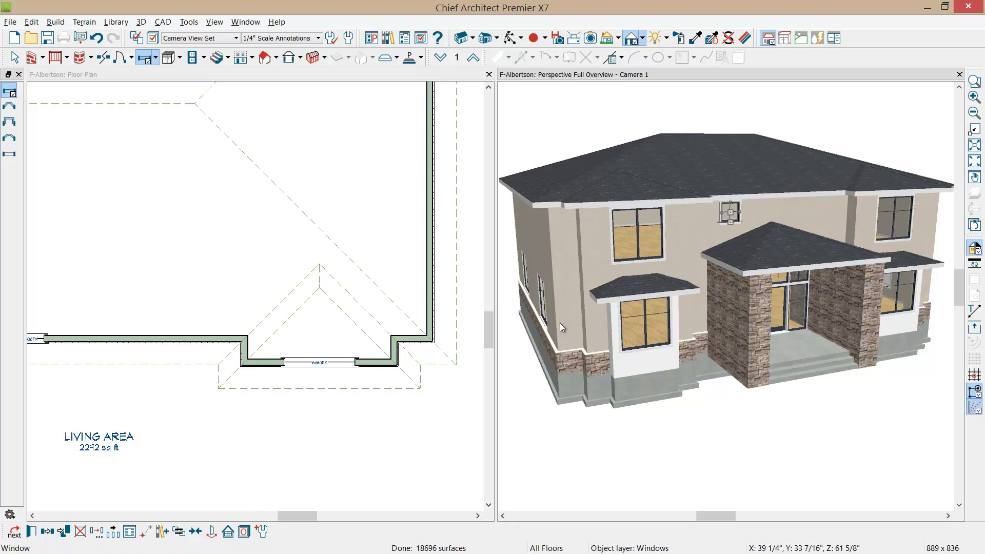
Step: Multiple-copy the small fixed-glass window along the upper wall into a row of six
{"action": "middle_click_drag", "start_coordinate": [334, 303], "coordinate": [398, 293]}
{"action": "scroll", "coordinate": [401, 298], "scroll_direction": "down", "scroll_amount": 2}
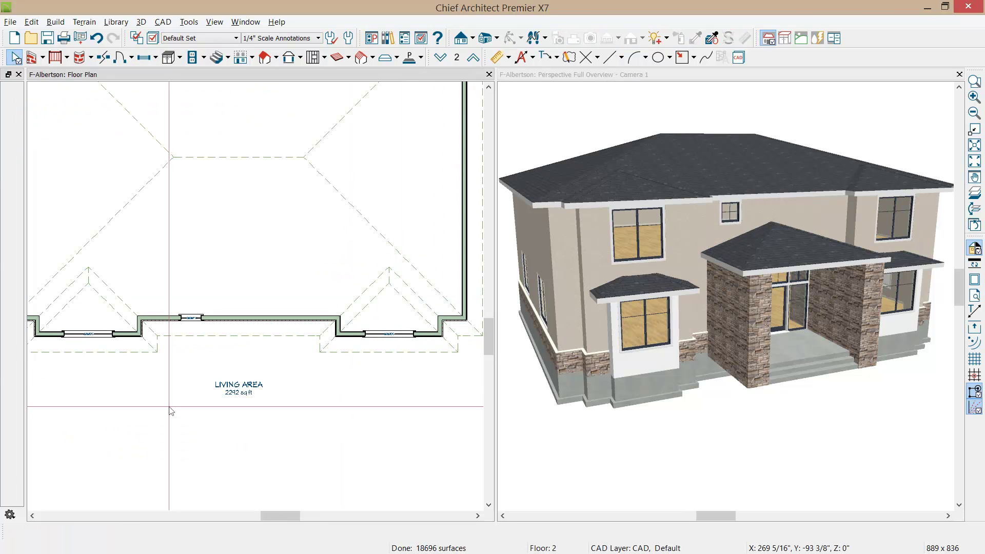
{"action": "left_click", "coordinate": [182, 342]}
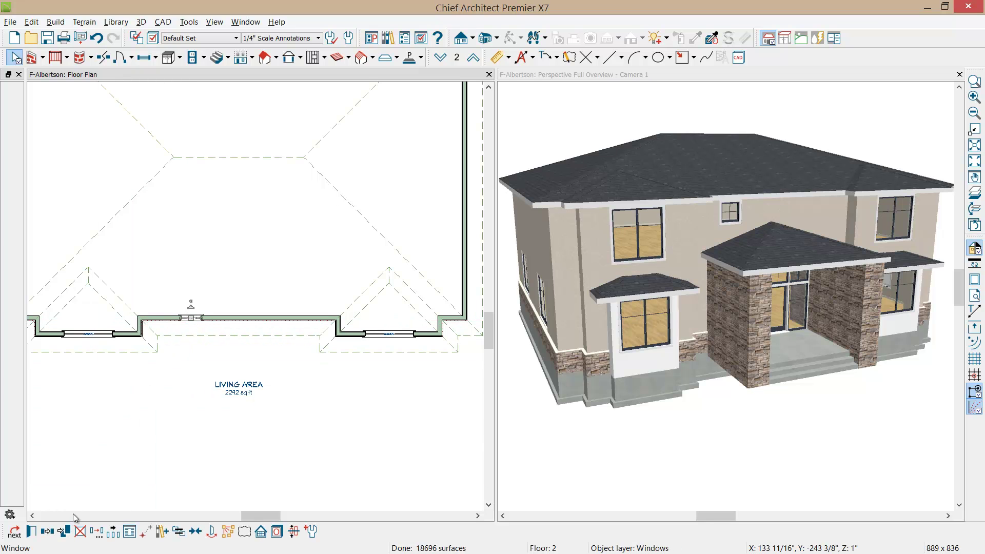
{"action": "left_click", "coordinate": [113, 531]}
{"action": "left_click", "coordinate": [30, 532]}
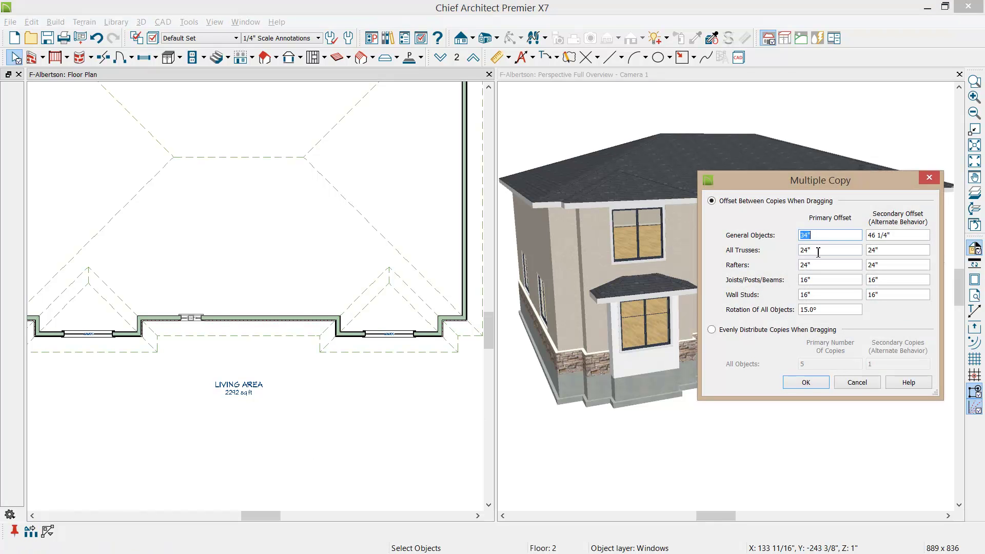
{"action": "left_click", "coordinate": [806, 382]}
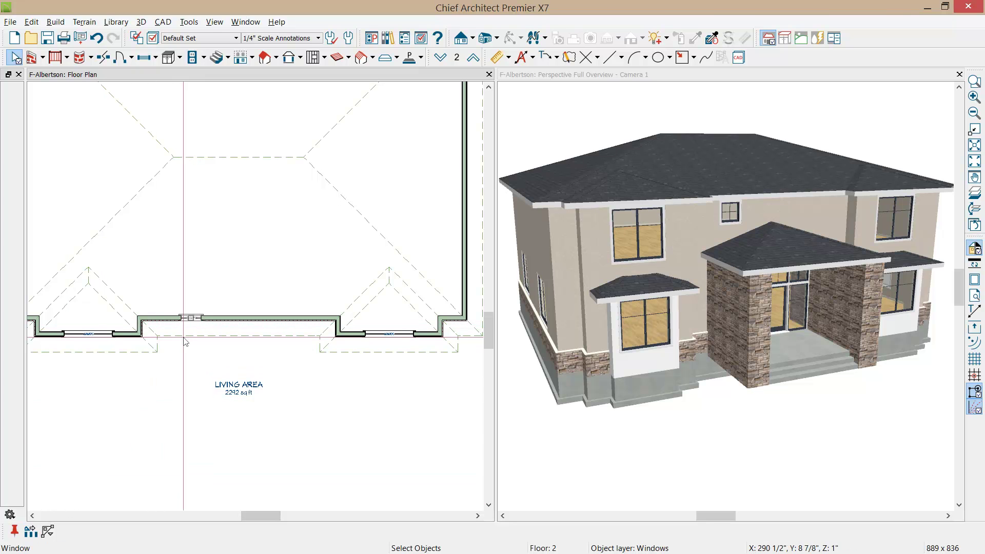
{"action": "left_click_drag", "start_coordinate": [193, 319], "coordinate": [313, 321]}
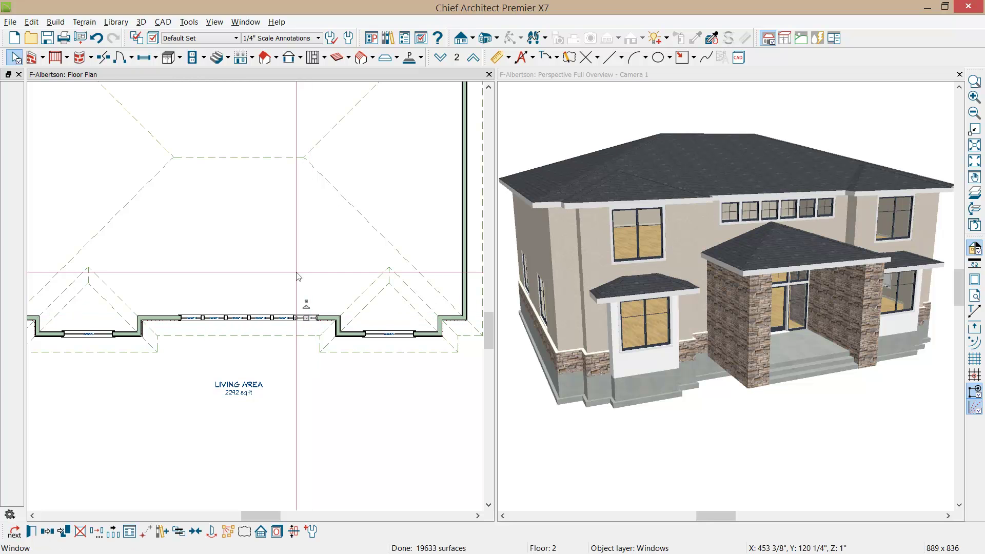
Step: Select the six small fixed-glass windows, centre them on the wall, and make one mulled unit
{"action": "left_click", "coordinate": [146, 58]}
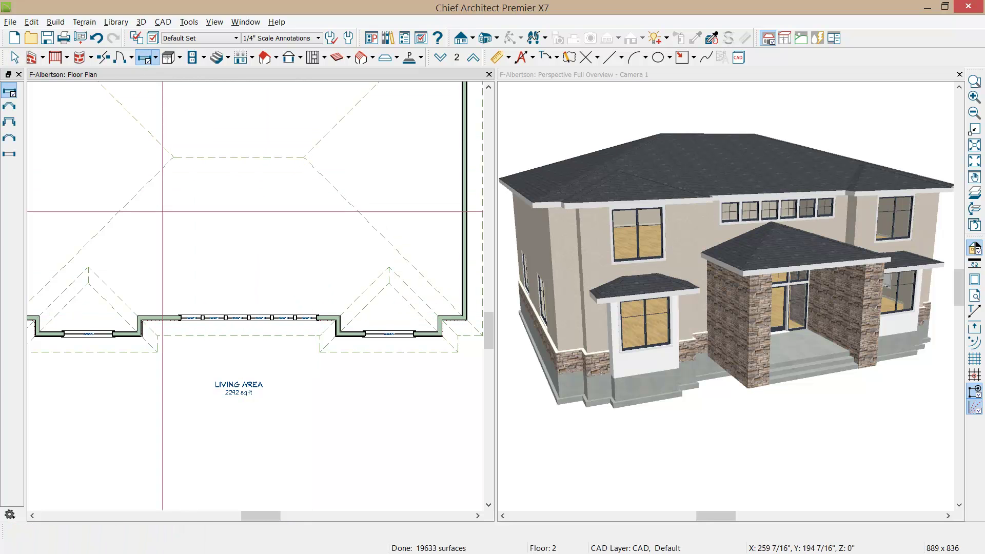
{"action": "left_click_drag", "start_coordinate": [182, 310], "coordinate": [328, 348]}
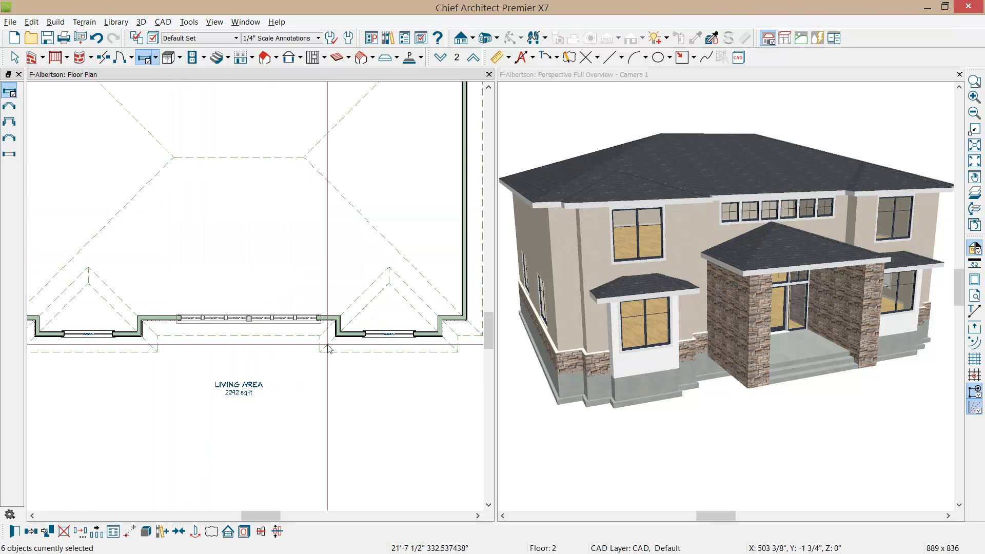
{"action": "left_click", "coordinate": [185, 534]}
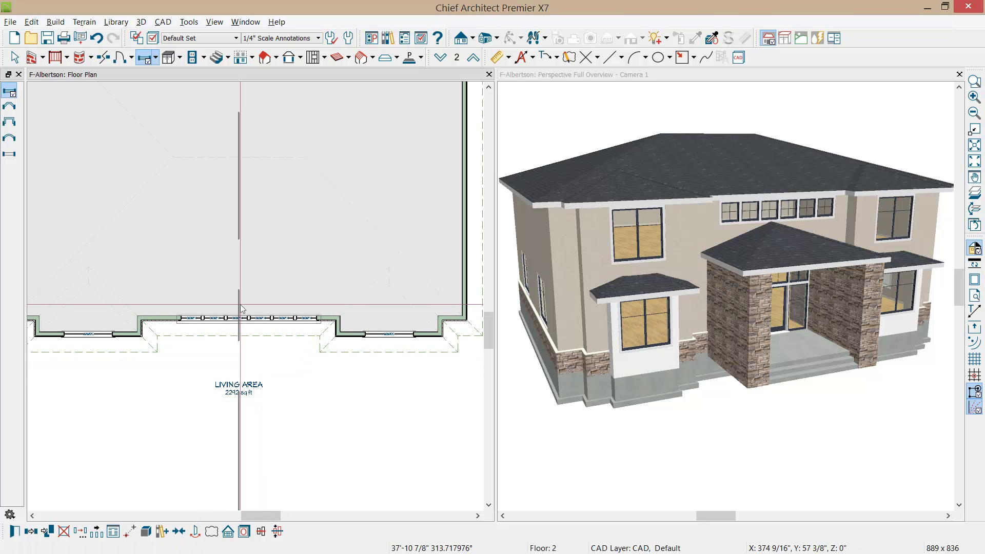
{"action": "left_click", "coordinate": [241, 308]}
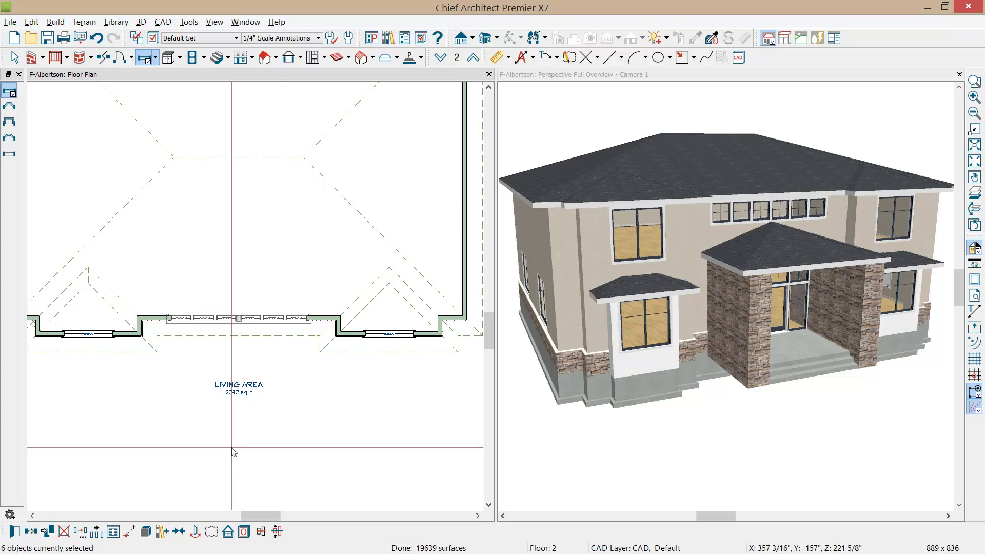
{"action": "left_click", "coordinate": [146, 535]}
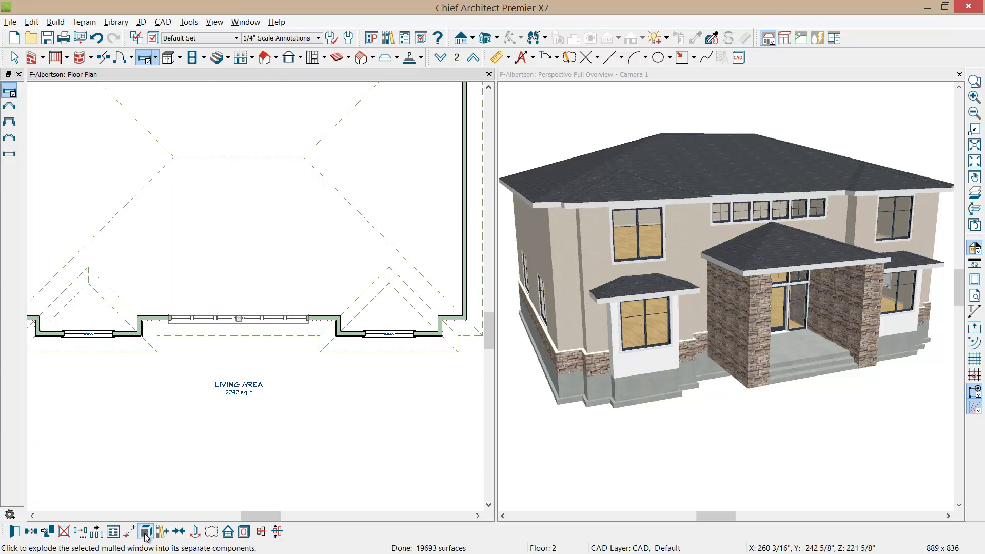
{"action": "scroll", "coordinate": [267, 354], "scroll_direction": "down", "scroll_amount": 3}
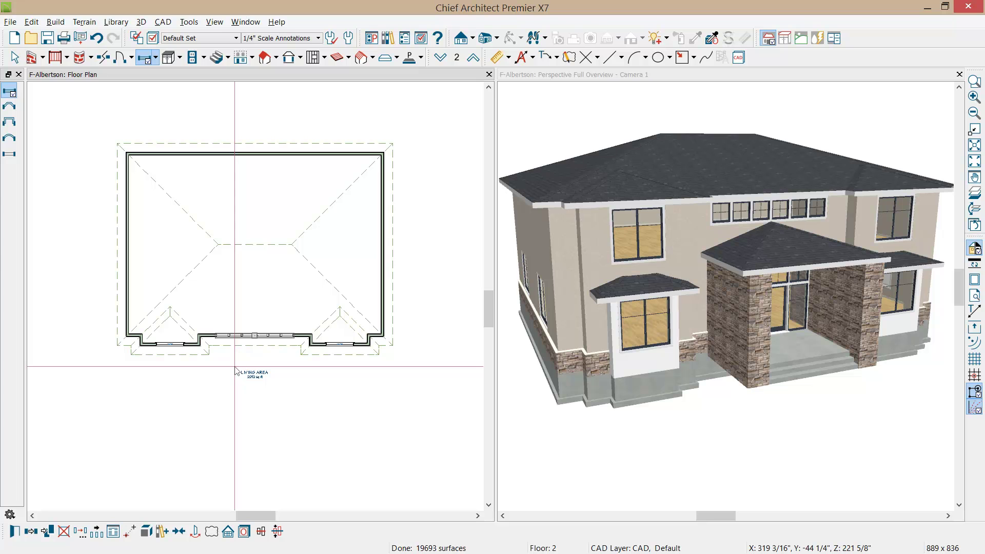
Step: Paste copies of the mulled window unit onto the left and right upper-floor side walls
{"action": "left_click", "coordinate": [31, 531]}
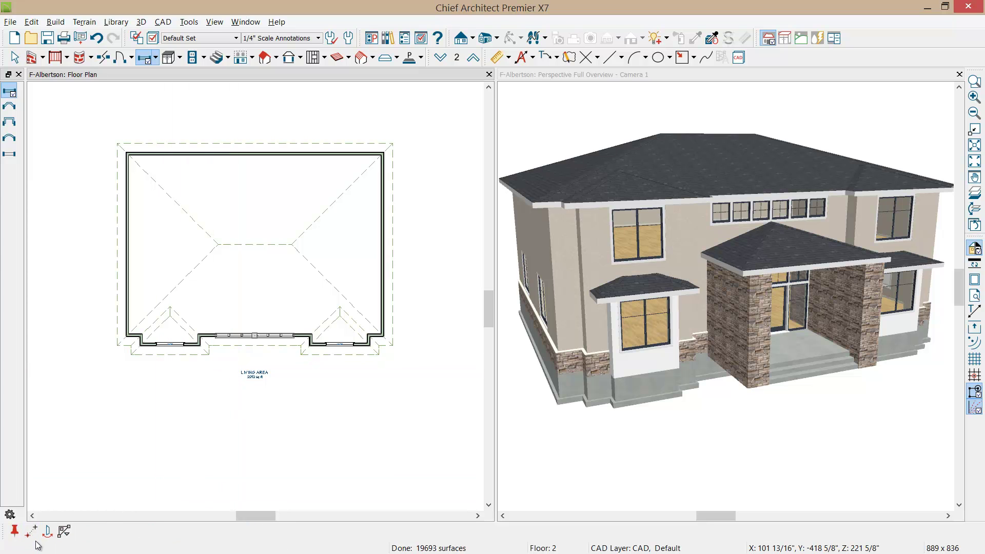
{"action": "left_click", "coordinate": [15, 532]}
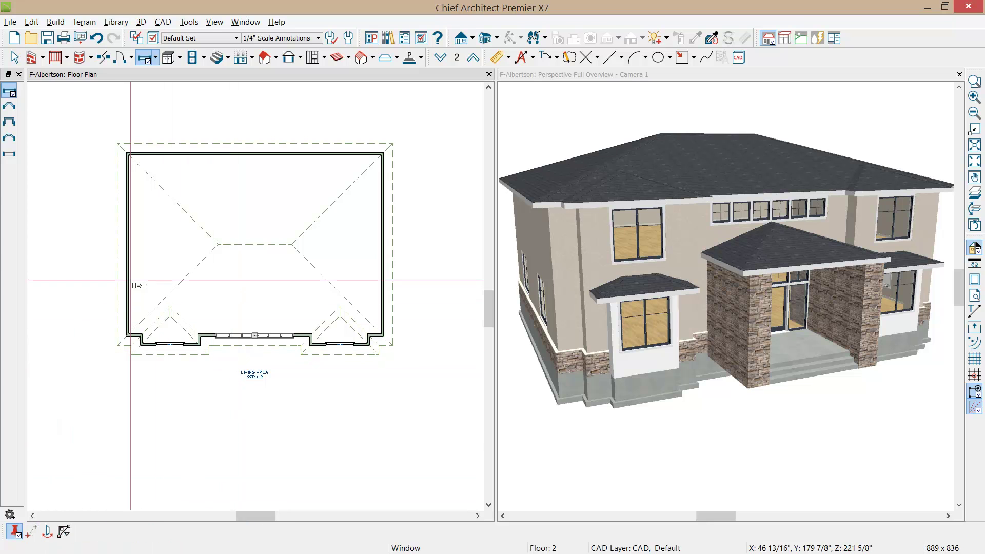
{"action": "left_click", "coordinate": [132, 250]}
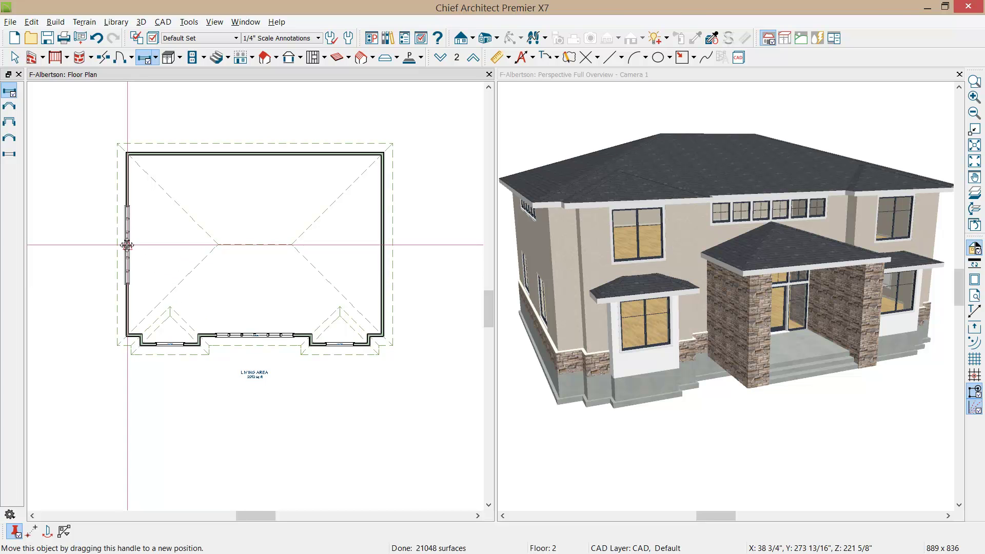
{"action": "left_click", "coordinate": [381, 248]}
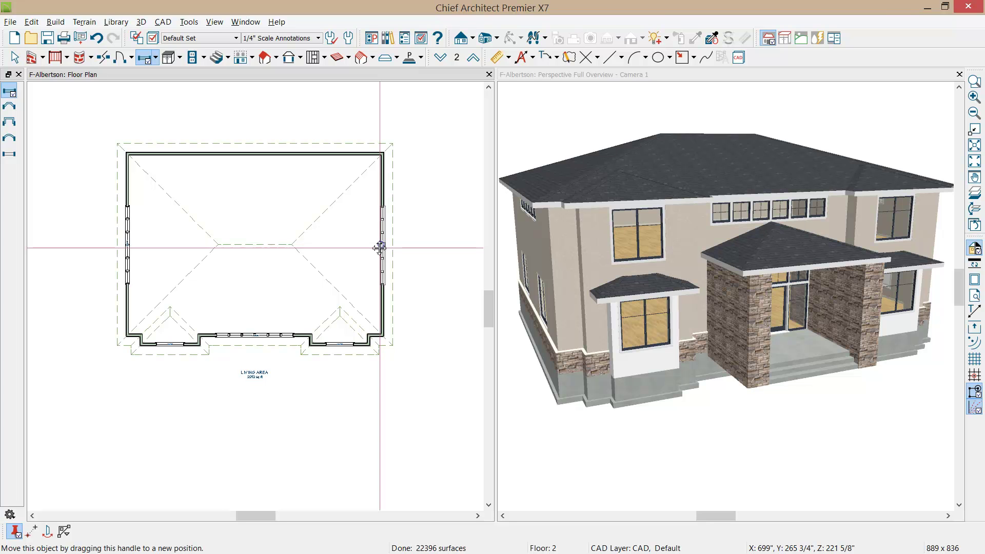
{"action": "left_click", "coordinate": [768, 75]}
Step: Orbit the 3D camera around the house to view the small upper-floor windows on the side wall
{"action": "left_click", "coordinate": [512, 38]}
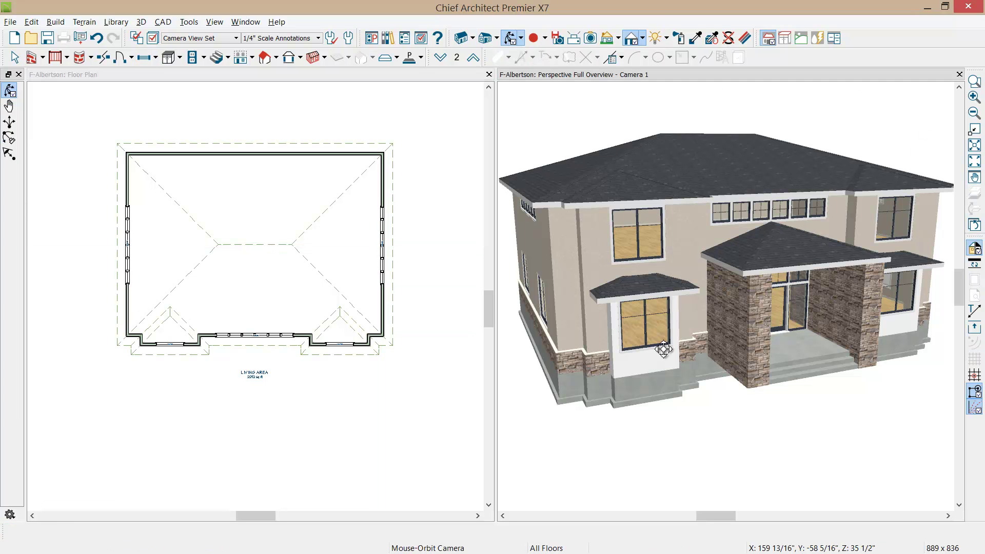
{"action": "left_click_drag", "start_coordinate": [659, 348], "coordinate": [638, 340]}
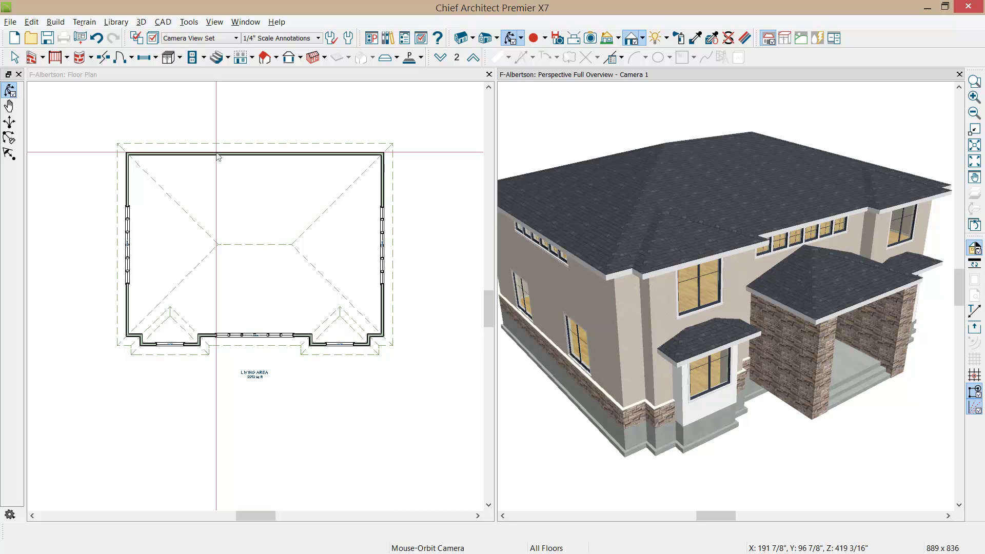
{"action": "left_click_drag", "start_coordinate": [218, 156], "coordinate": [249, 257]}
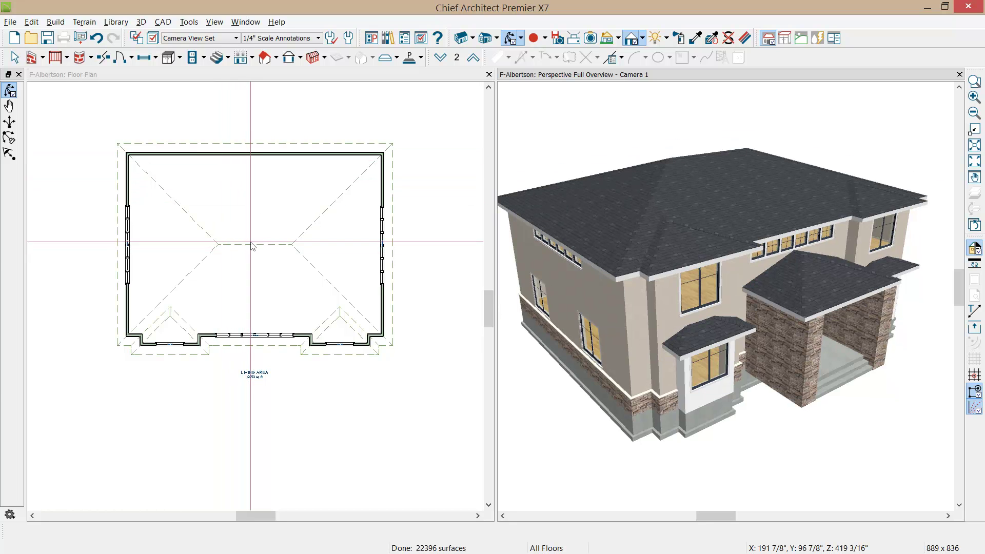
Step: Draw a horizontal reference line across the plan and delete the upper floor's top rear wall
{"action": "left_click", "coordinate": [253, 248]}
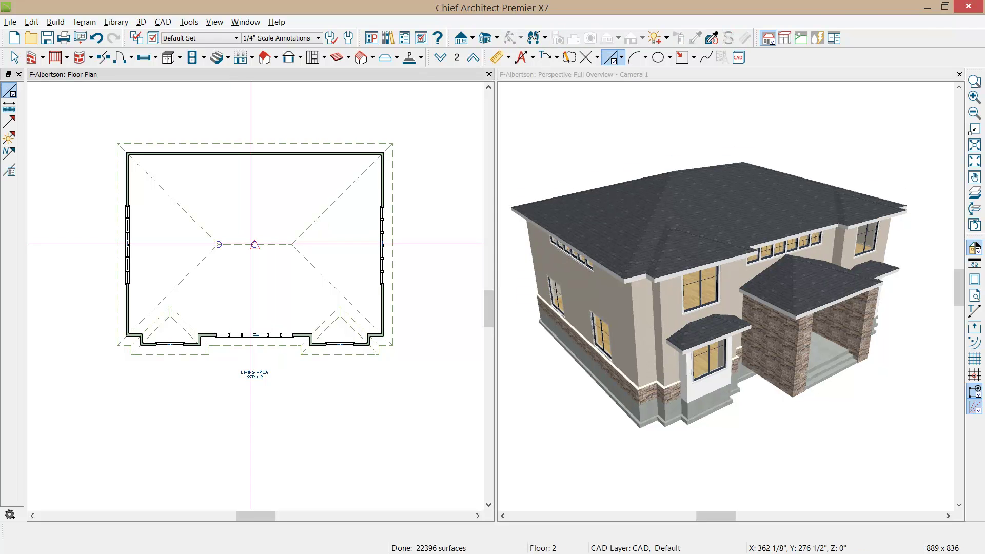
{"action": "mouse_move", "coordinate": [254, 245]}
{"action": "left_mouse_down"}
{"action": "mouse_move", "coordinate": [128, 216]}
{"action": "mouse_move", "coordinate": [65, 215]}
{"action": "mouse_move", "coordinate": [65, 296]}
{"action": "left_mouse_up"}
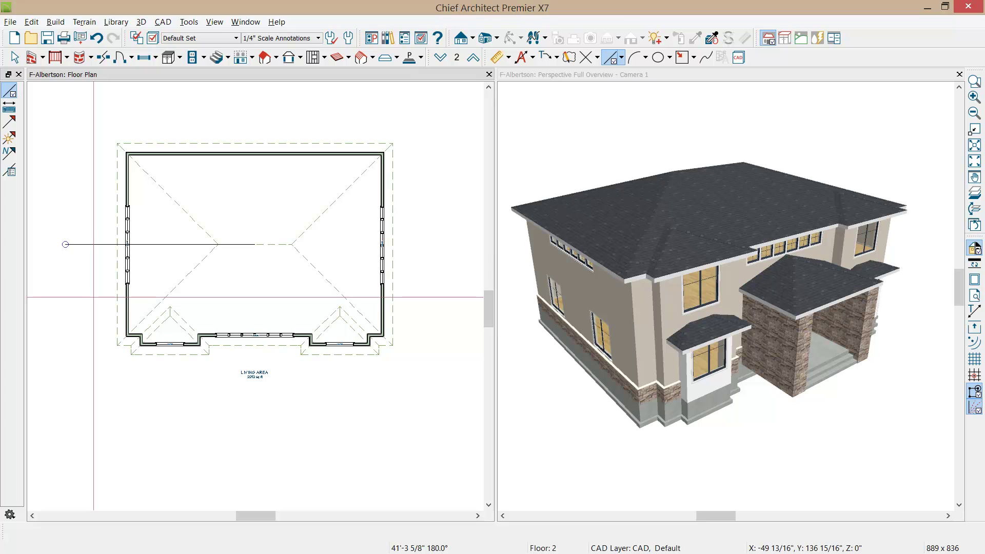
{"action": "left_click", "coordinate": [212, 153]}
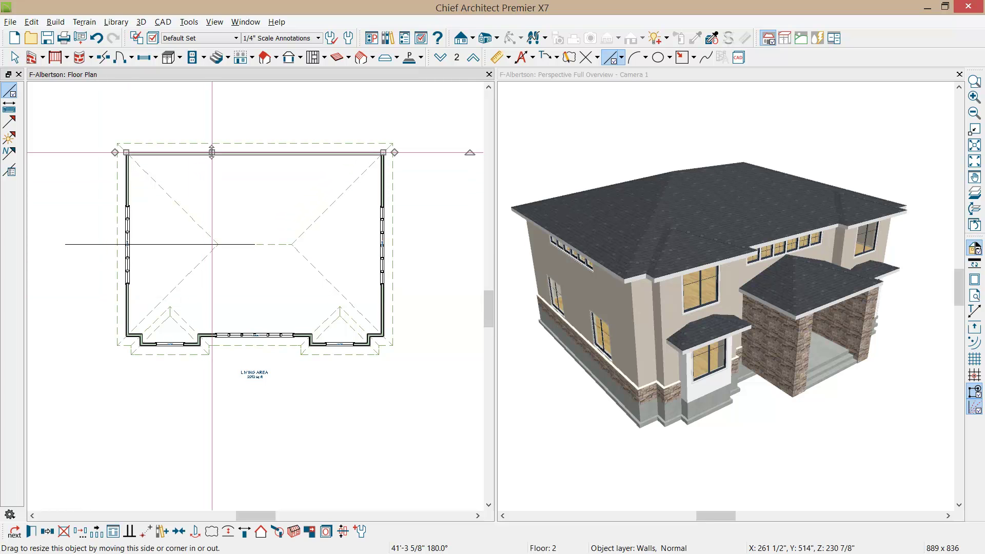
{"action": "key", "text": "Delete"}
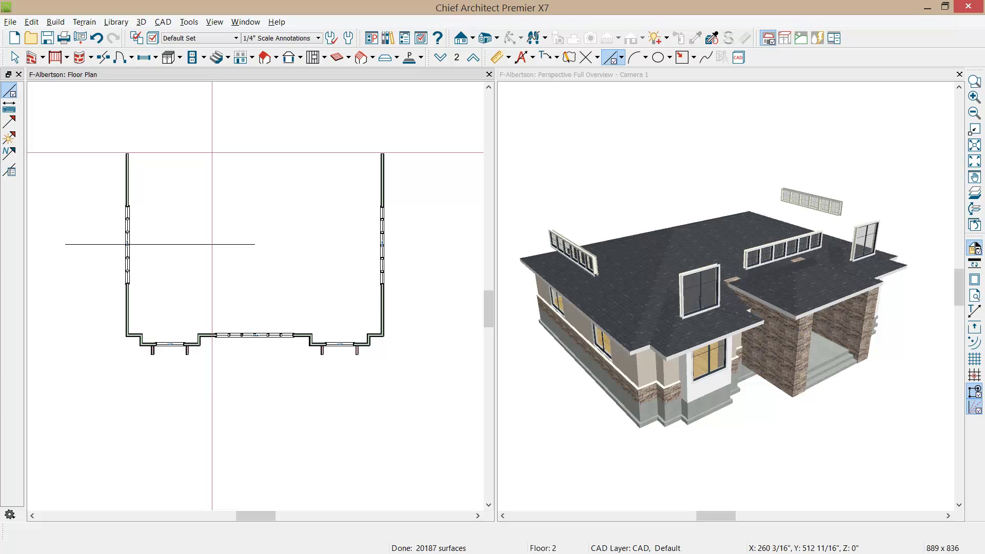
Step: Select the bottom upper-floor walls without their wall posts and mirror them across the reference line
{"action": "key", "text": "w"}
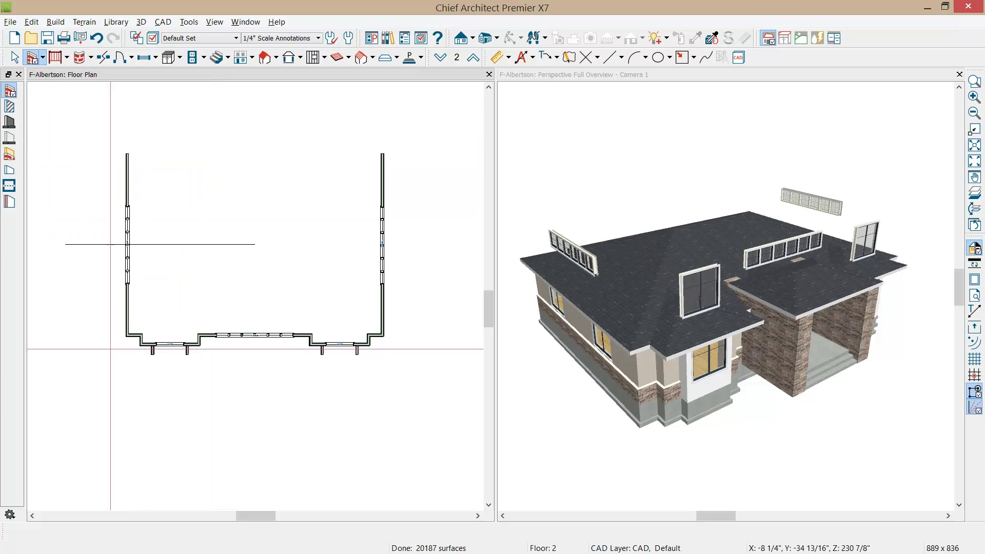
{"action": "left_click_drag", "start_coordinate": [114, 322], "coordinate": [401, 374]}
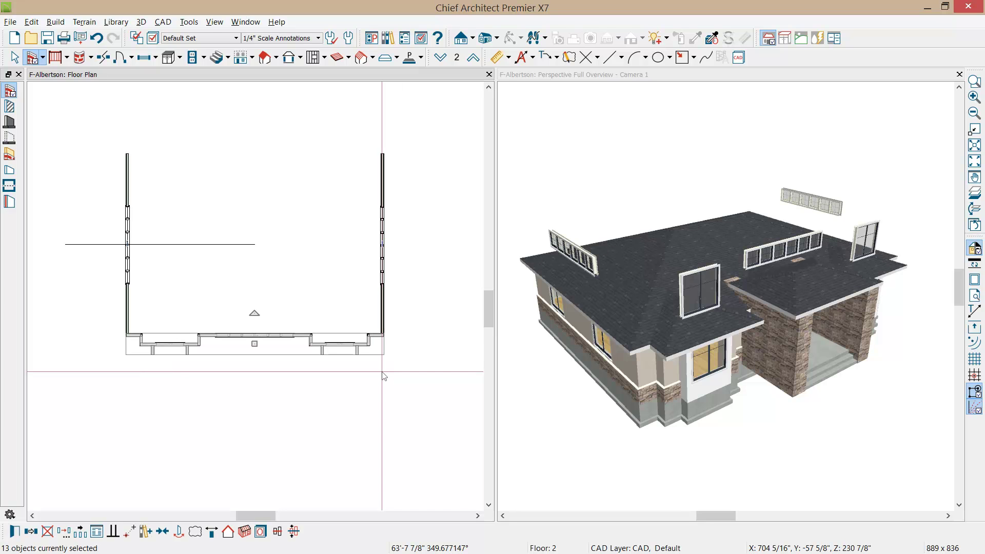
{"action": "scroll", "coordinate": [169, 382], "scroll_direction": "up", "scroll_amount": 1}
{"action": "left_click", "coordinate": [186, 347], "text": "shift"}
{"action": "left_click", "coordinate": [196, 346], "text": "shift"}
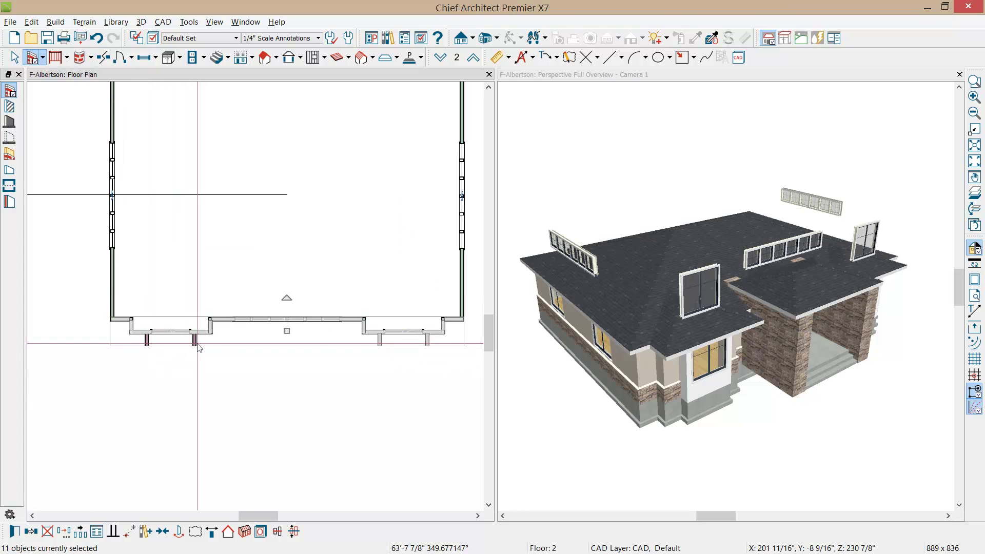
{"action": "left_click", "coordinate": [382, 344], "text": "shift"}
{"action": "left_click", "coordinate": [429, 344], "text": "shift"}
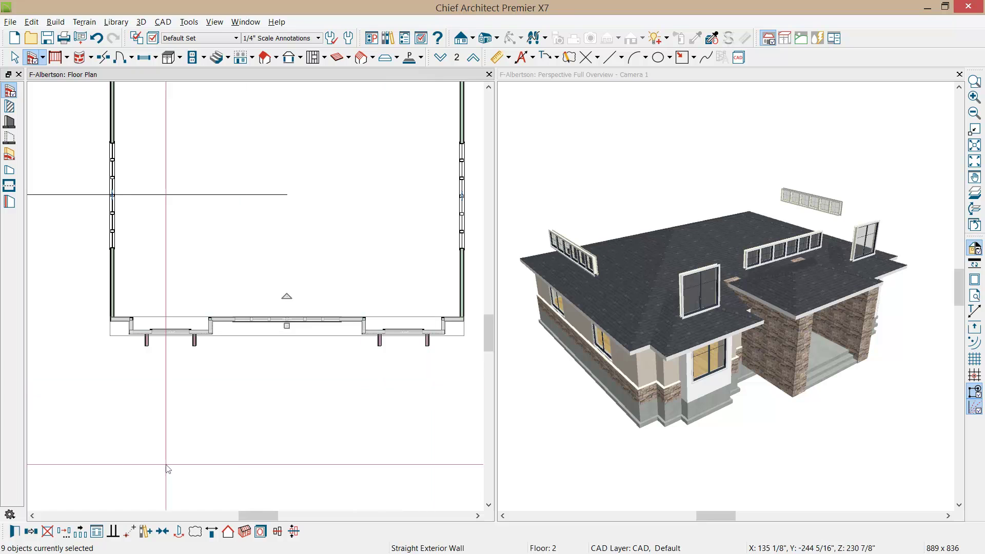
{"action": "left_click", "coordinate": [33, 532]}
{"action": "left_click", "coordinate": [48, 531]}
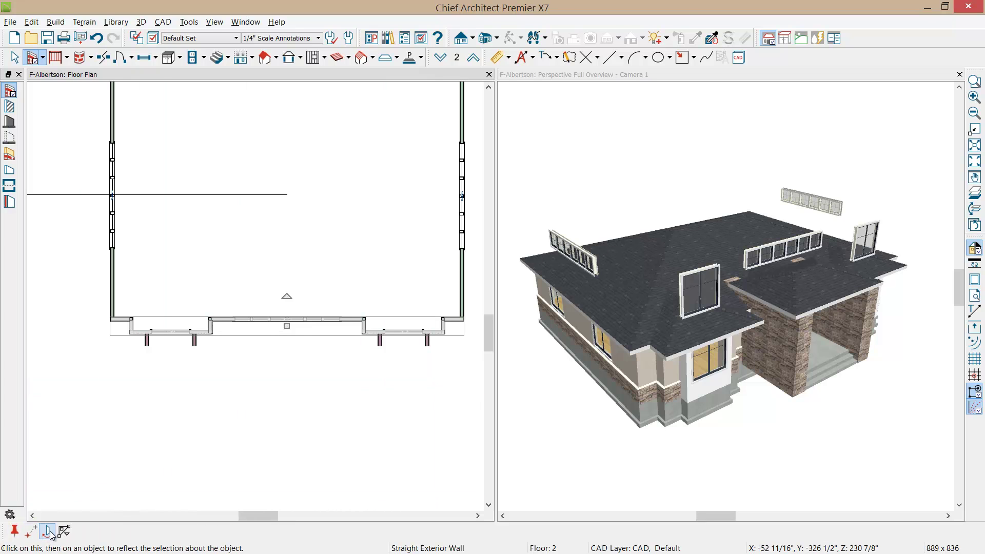
{"action": "left_click", "coordinate": [180, 200]}
Step: Delete the leftover horizontal mirror reference line
{"action": "scroll", "coordinate": [104, 246], "scroll_direction": "down", "scroll_amount": 2}
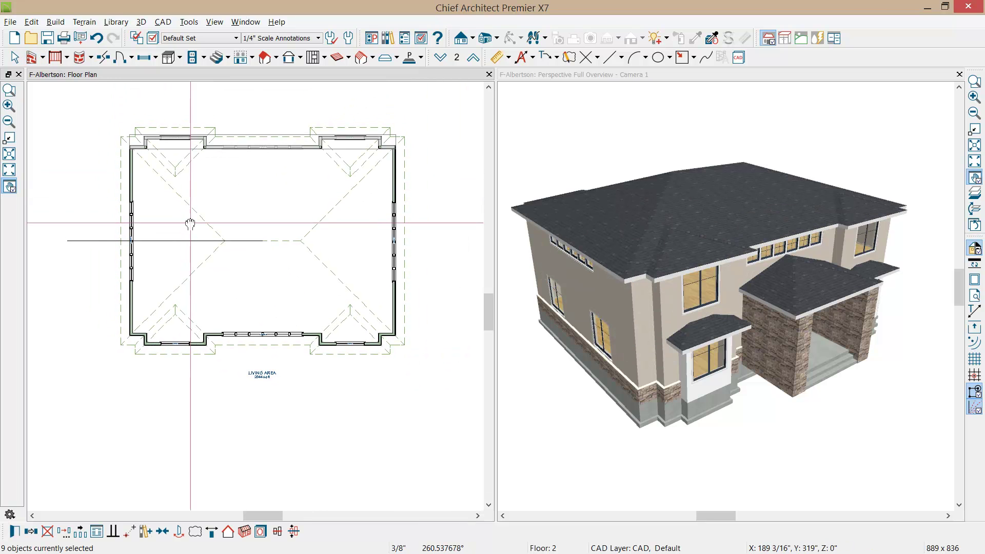
{"action": "left_click", "coordinate": [102, 241]}
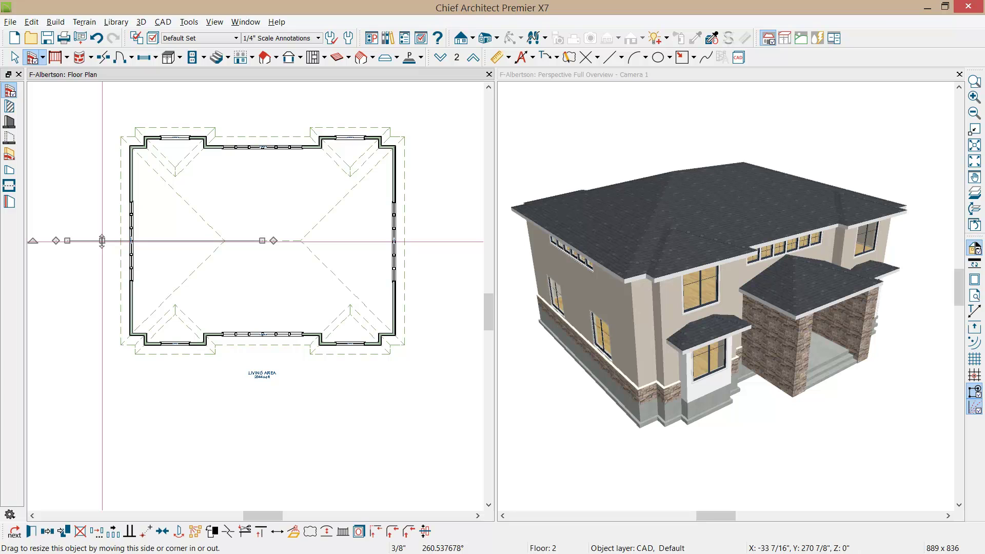
{"action": "key", "text": "Escape"}
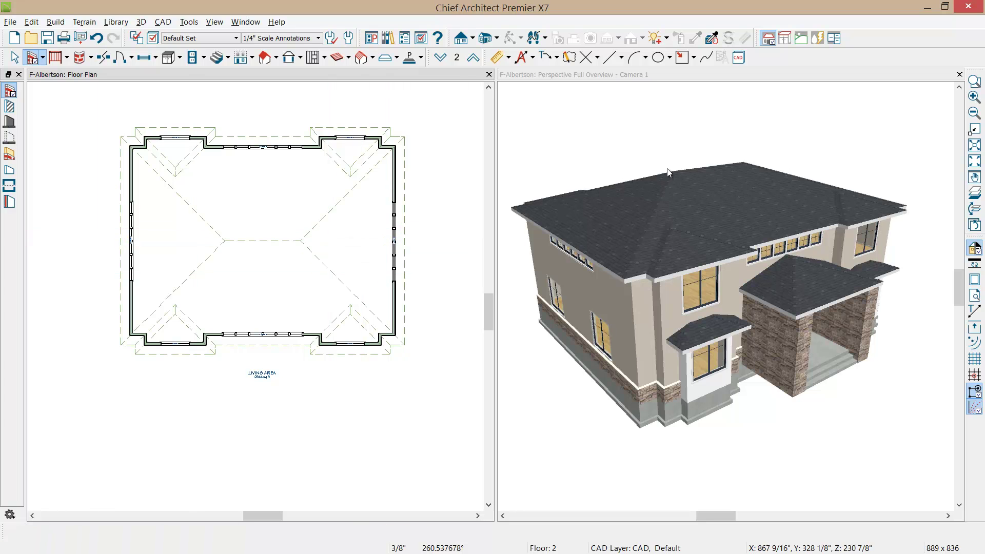
Step: Maximize the 3D camera view and orbit it to show the house's rear
{"action": "left_click", "coordinate": [600, 77]}
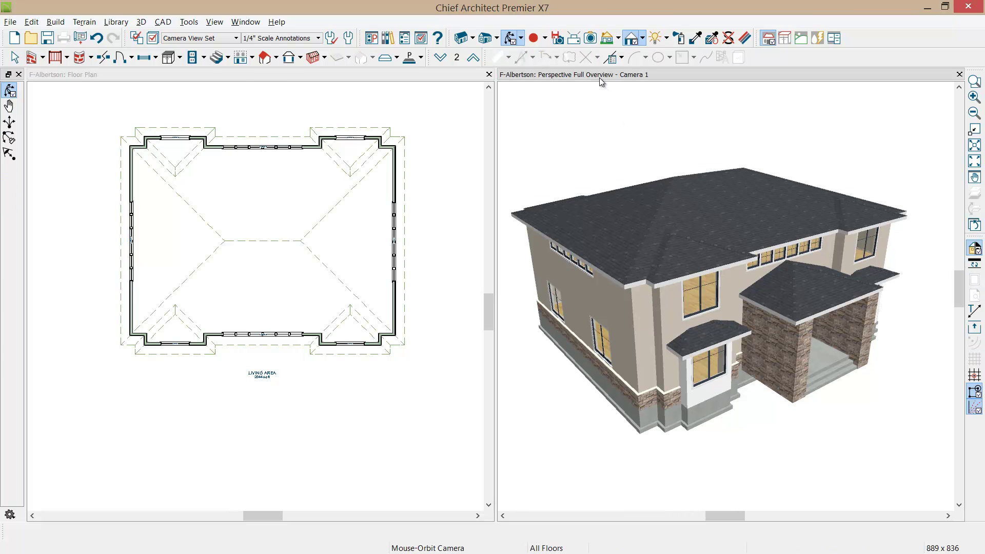
{"action": "double_click", "coordinate": [599, 78]}
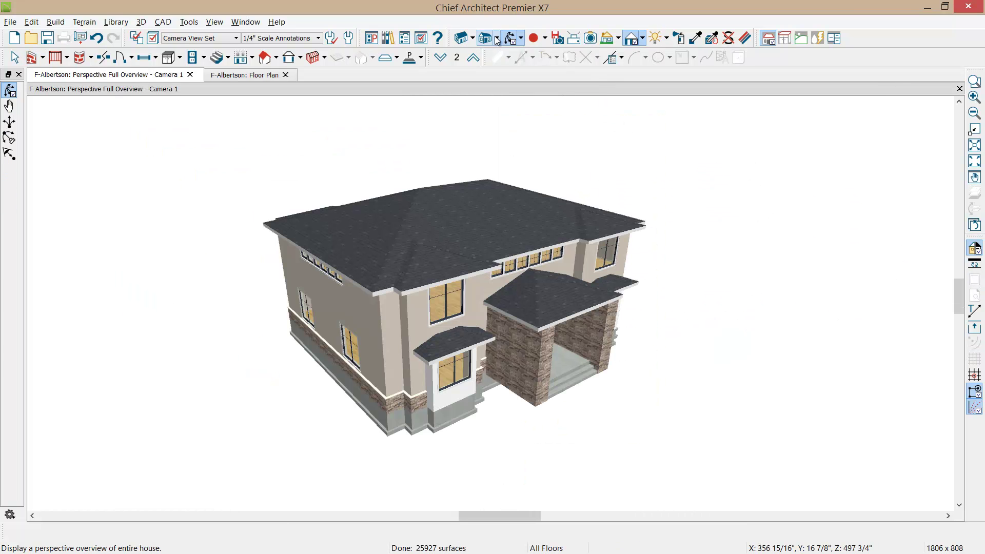
{"action": "left_click_drag", "start_coordinate": [316, 277], "coordinate": [685, 270]}
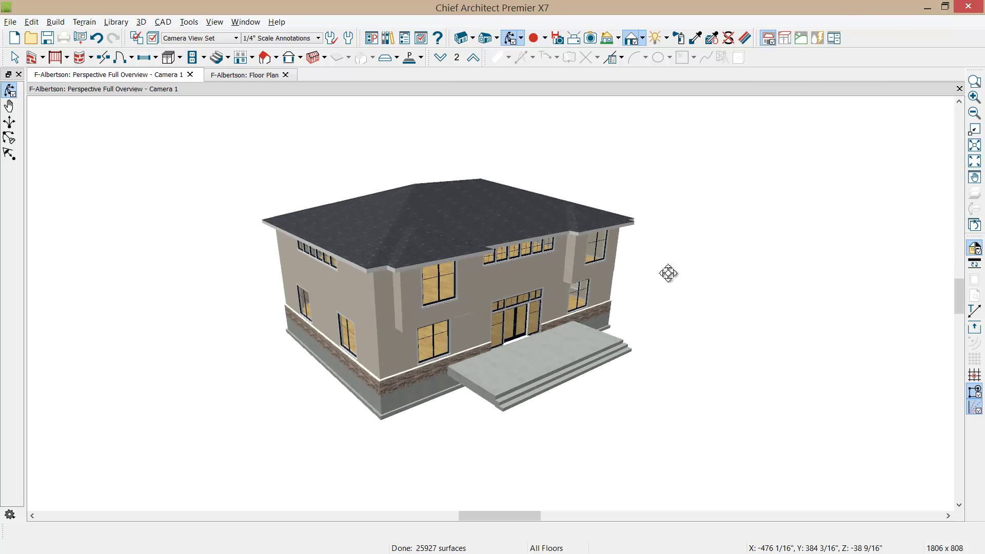
{"action": "scroll", "coordinate": [553, 301], "scroll_direction": "up", "scroll_amount": 2}
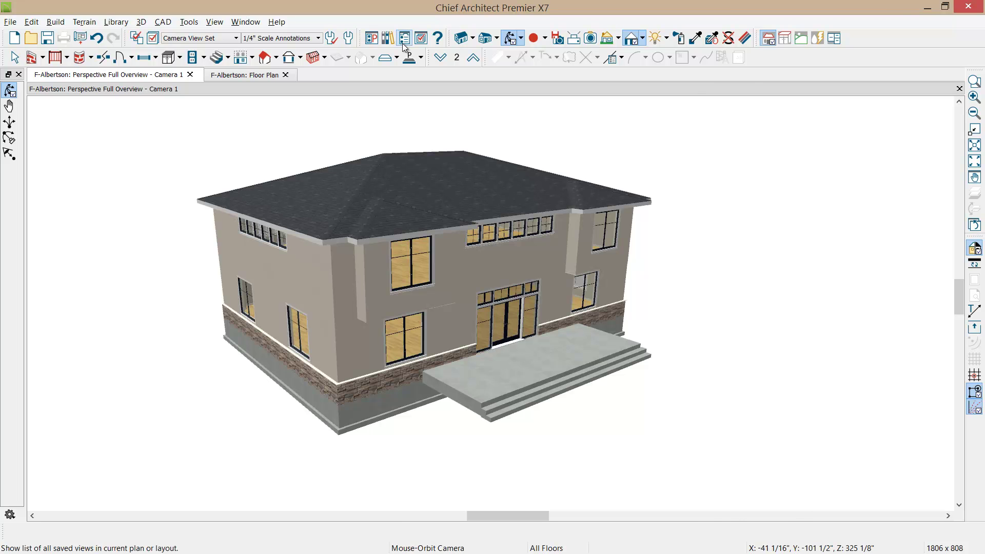
Step: In the Library Browser, browse User Catalog > RIVERSTONE > Landscape to the Trellis
{"action": "left_click", "coordinate": [388, 38]}
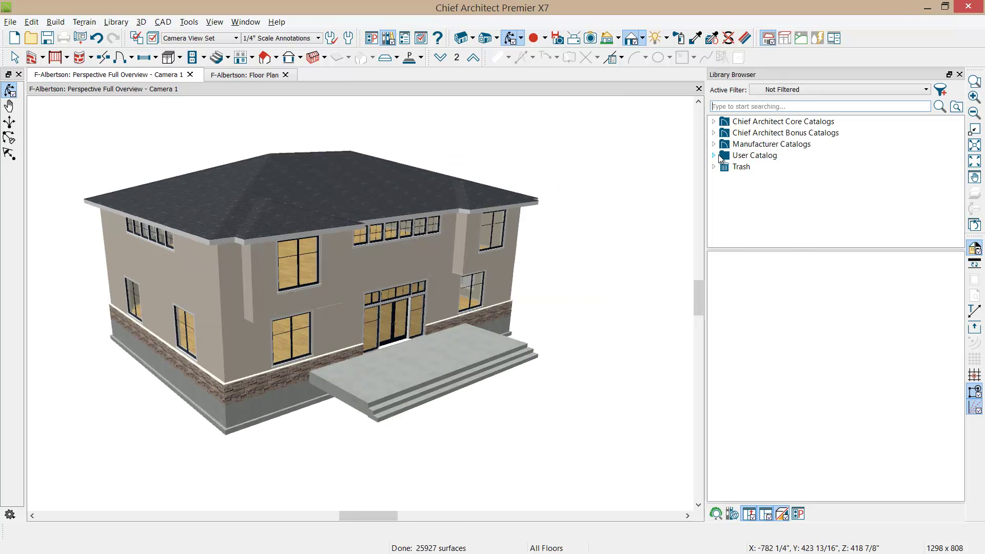
{"action": "left_click", "coordinate": [712, 155]}
{"action": "scroll", "coordinate": [734, 188], "scroll_direction": "down", "scroll_amount": 2}
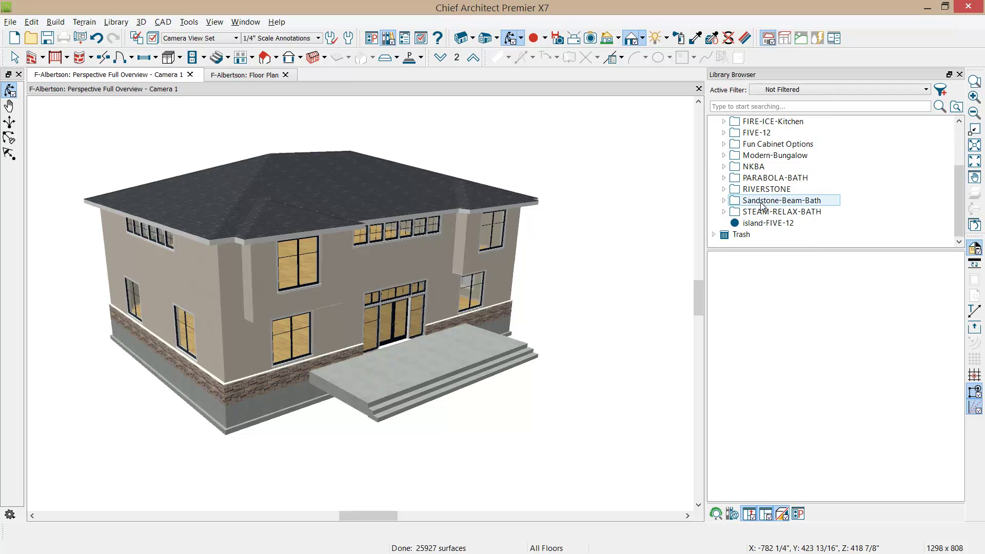
{"action": "left_click", "coordinate": [724, 189]}
{"action": "scroll", "coordinate": [749, 201], "scroll_direction": "down", "scroll_amount": 2}
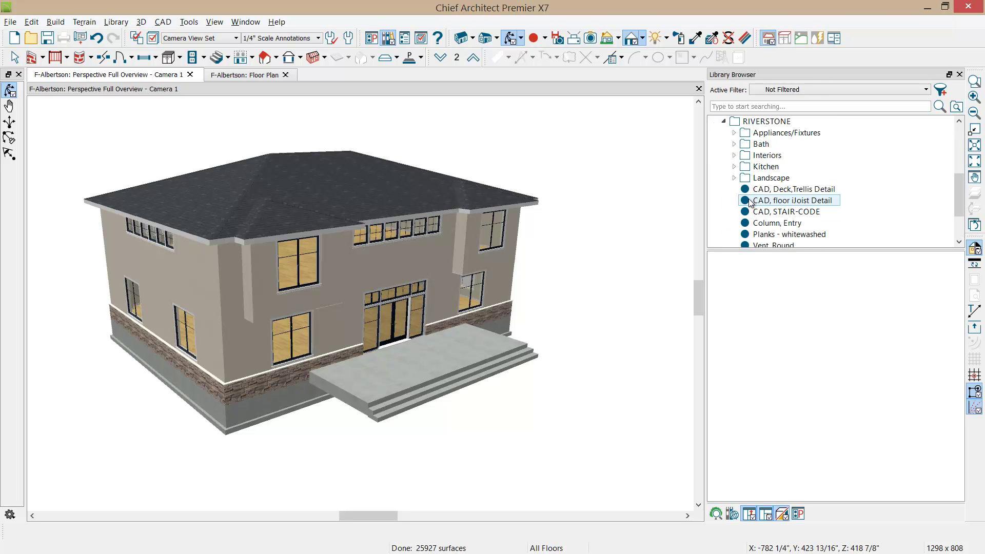
{"action": "left_click", "coordinate": [735, 177]}
{"action": "scroll", "coordinate": [750, 190], "scroll_direction": "down", "scroll_amount": 4}
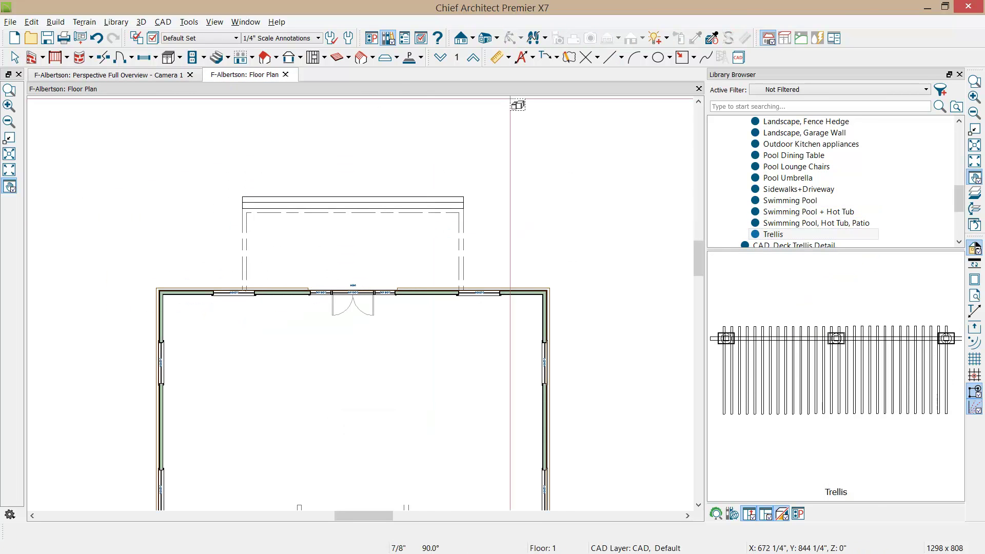
Step: Place the Trellis, show the Architectural Blocks layer, move it over the back patio, and view it in 3D
{"action": "left_click", "coordinate": [519, 209]}
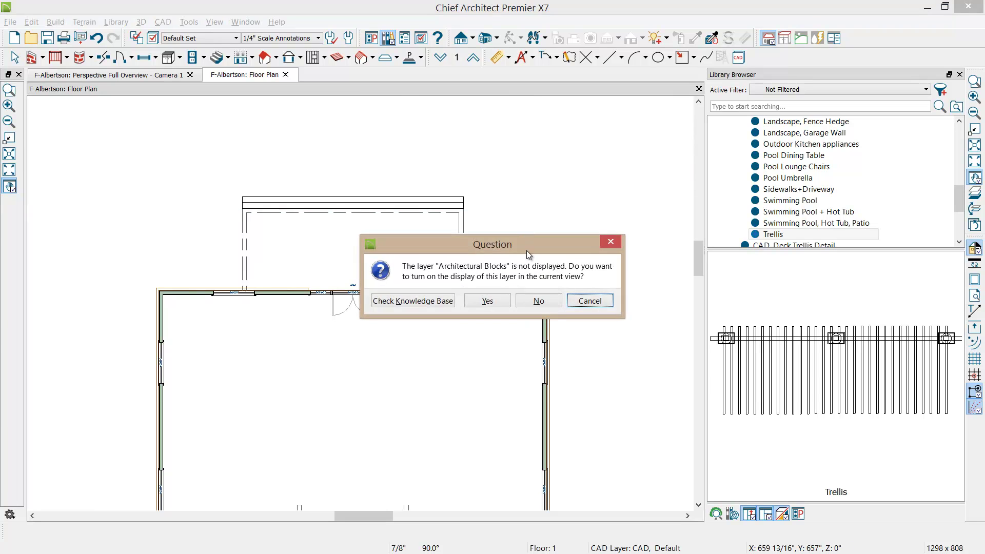
{"action": "left_click", "coordinate": [502, 301]}
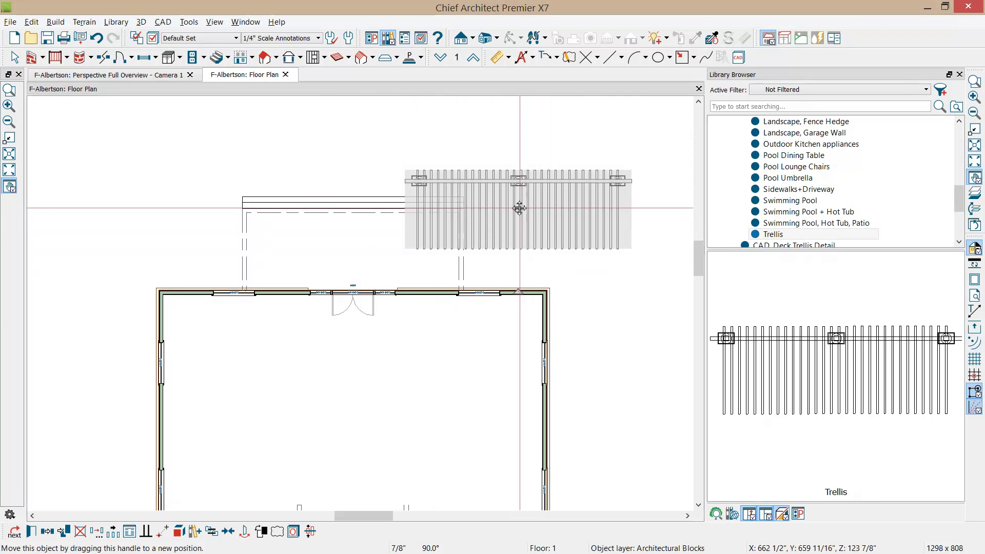
{"action": "left_click_drag", "start_coordinate": [519, 209], "coordinate": [354, 248]}
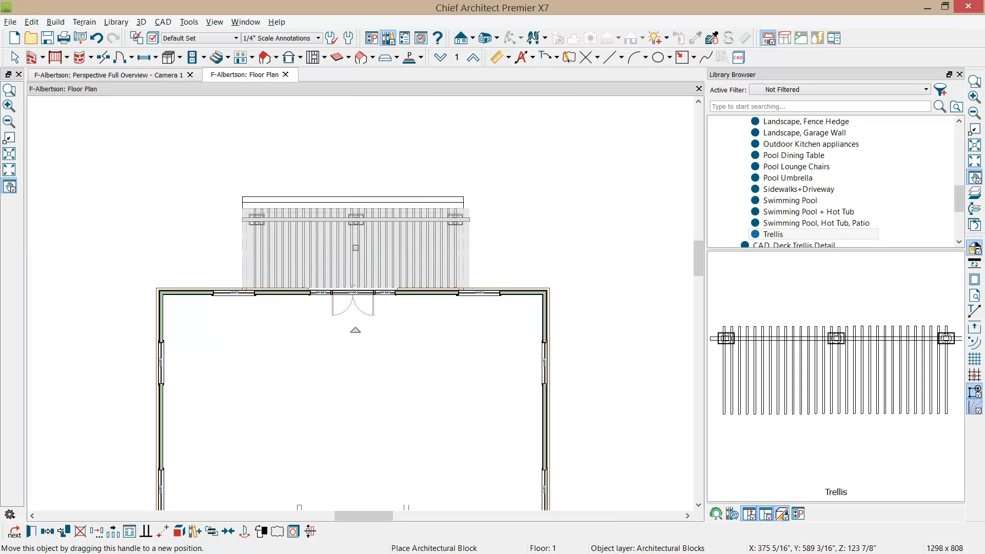
{"action": "left_click", "coordinate": [110, 75]}
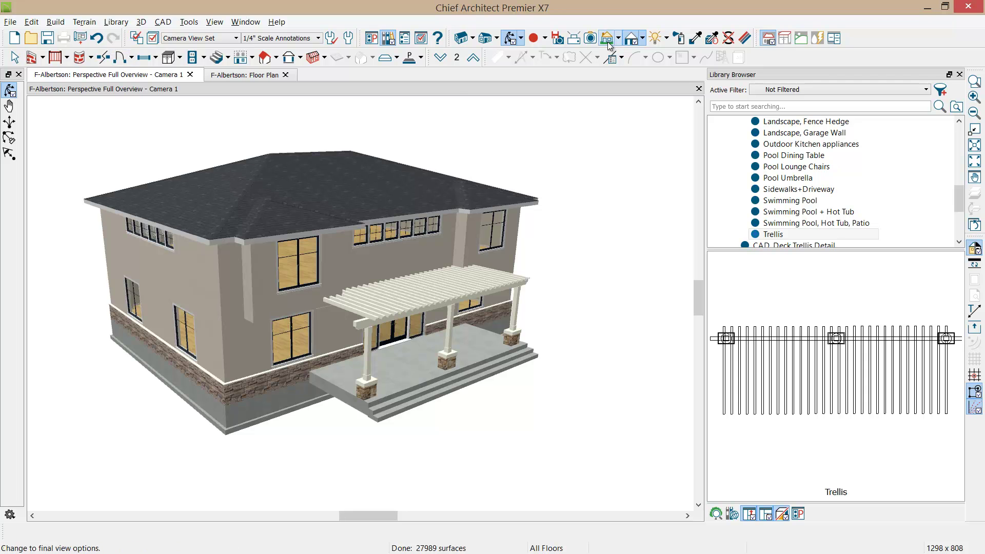
{"action": "left_click_drag", "start_coordinate": [524, 213], "coordinate": [373, 222]}
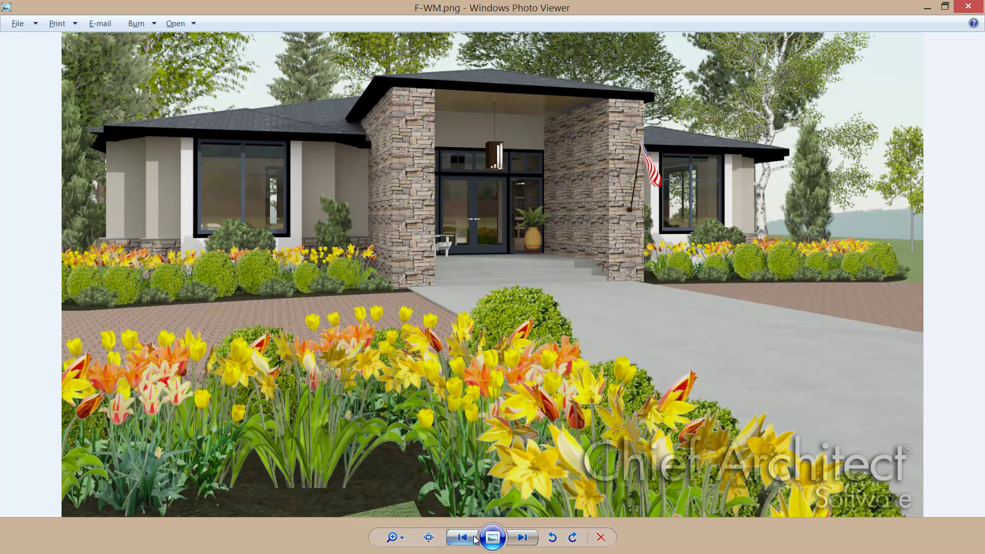
Step: Advance from F-WM.png through G-WM and yE-WM to the Albertson.png title slide
{"action": "left_click", "coordinate": [522, 537]}
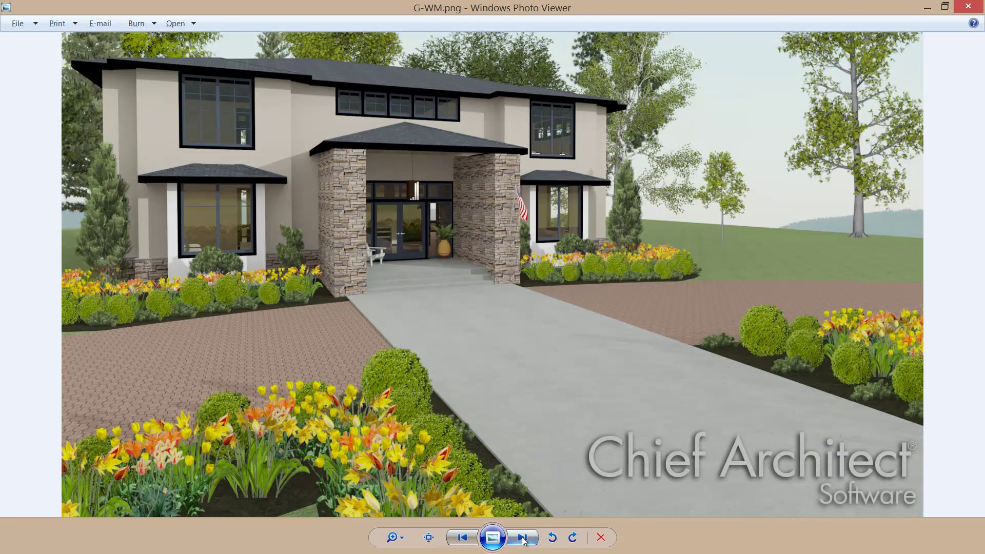
{"action": "left_click", "coordinate": [522, 537]}
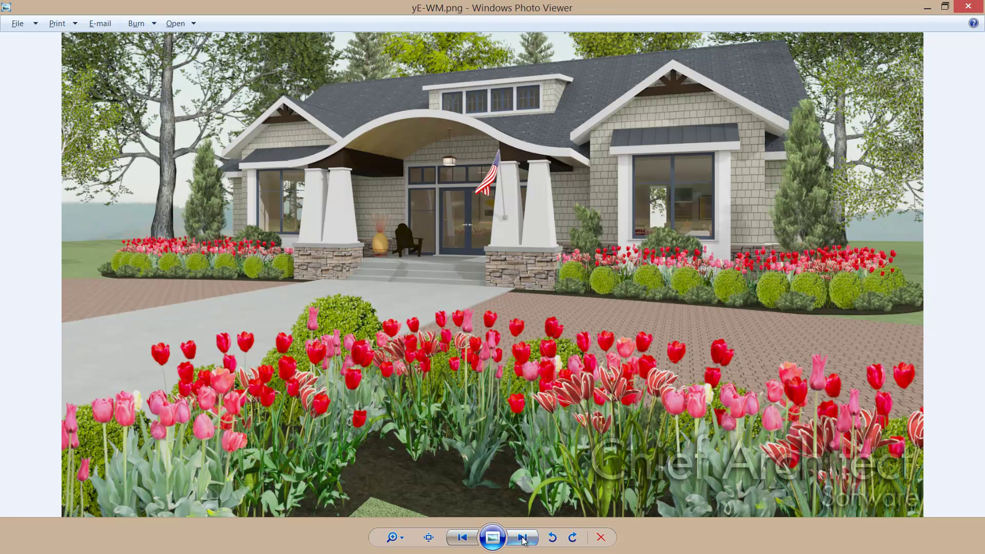
{"action": "left_click", "coordinate": [522, 537]}
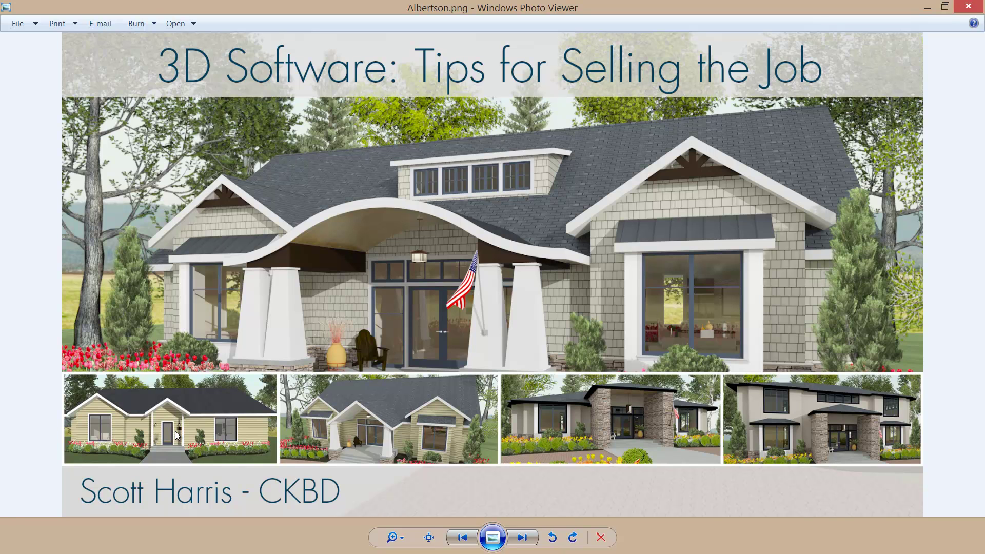
Step: Page through the renderings from A-WM.png past E-2-WM, F-WM and G-WM to yE-WM.png
{"action": "left_click", "coordinate": [524, 534]}
{"action": "left_click", "coordinate": [525, 534]}
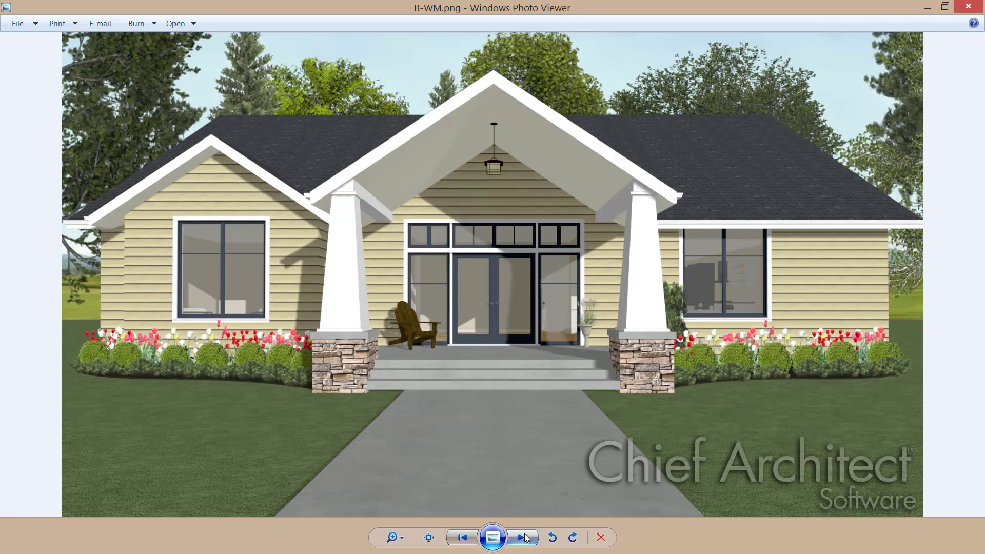
{"action": "left_click", "coordinate": [526, 538]}
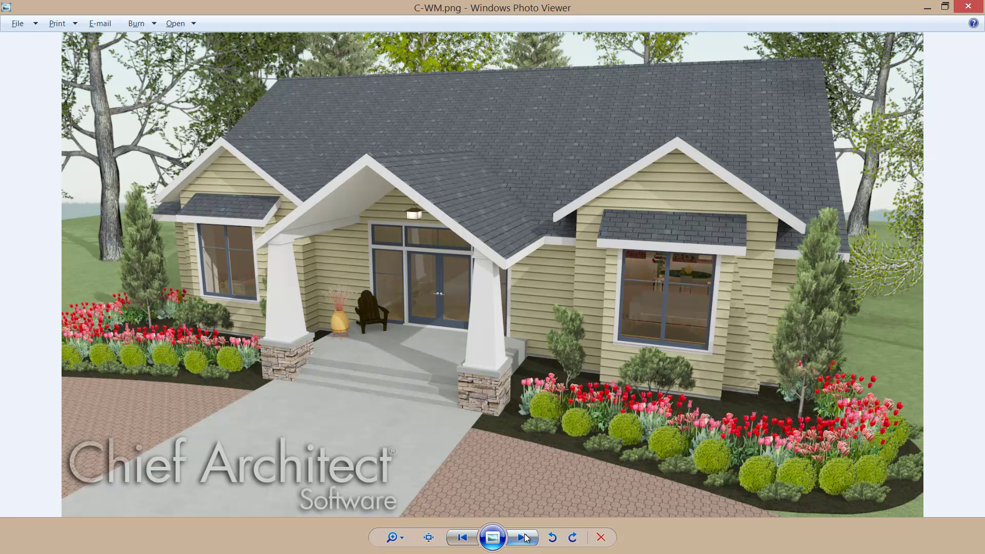
{"action": "left_click", "coordinate": [526, 538]}
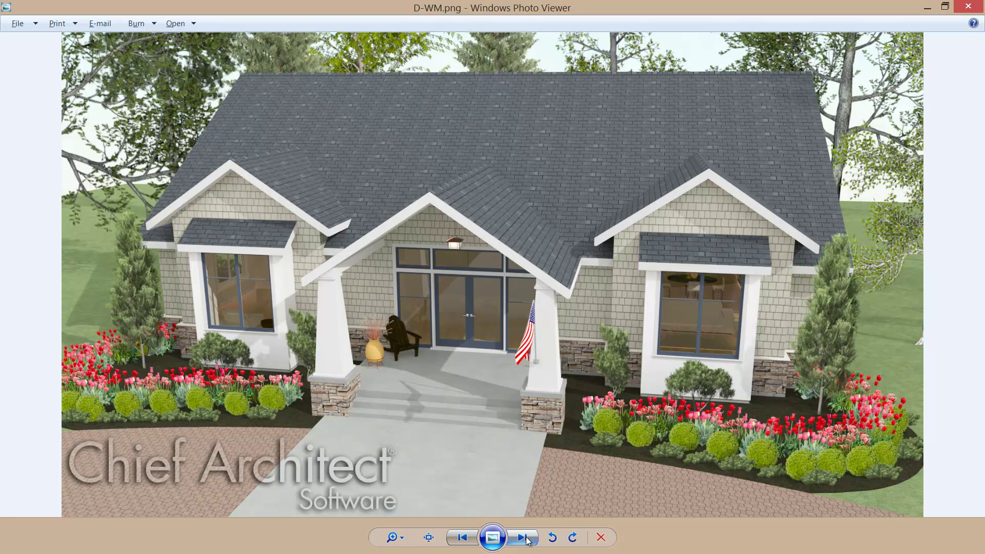
{"action": "left_click", "coordinate": [528, 540]}
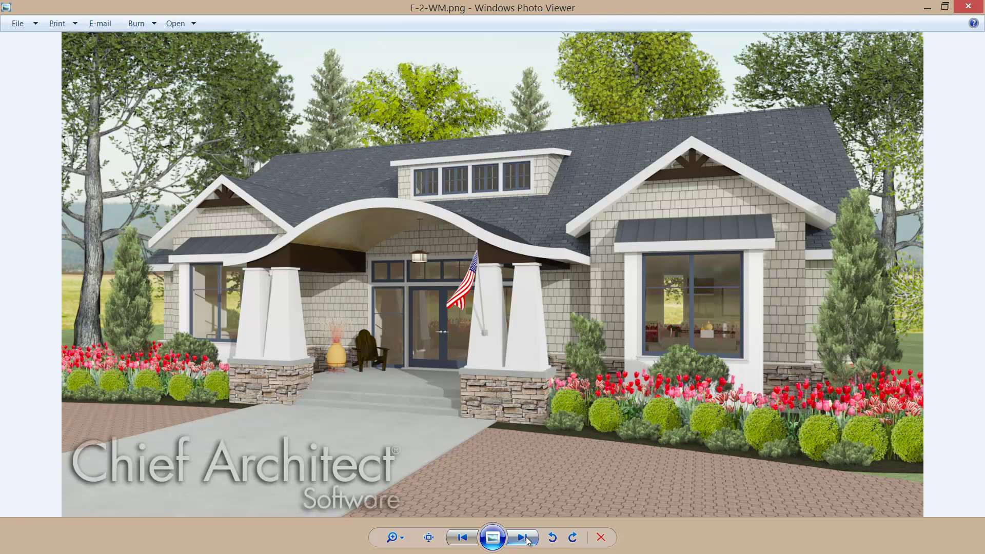
{"action": "left_click", "coordinate": [527, 541]}
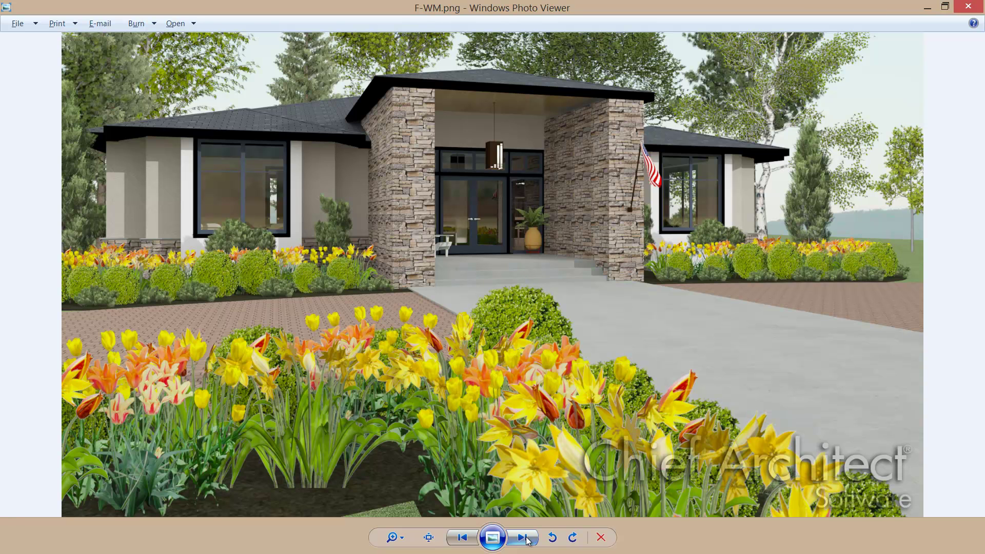
{"action": "left_click", "coordinate": [527, 540]}
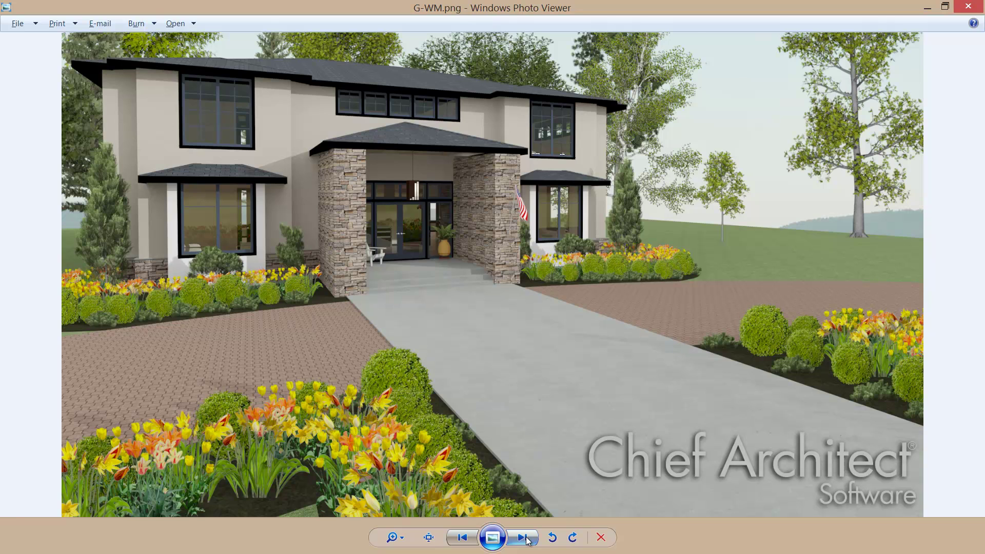
{"action": "left_click", "coordinate": [528, 540]}
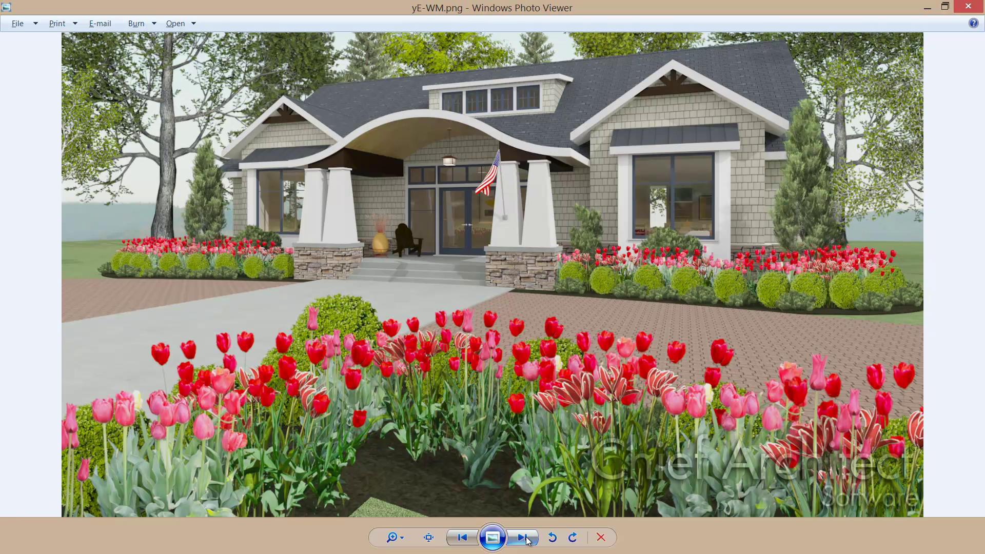